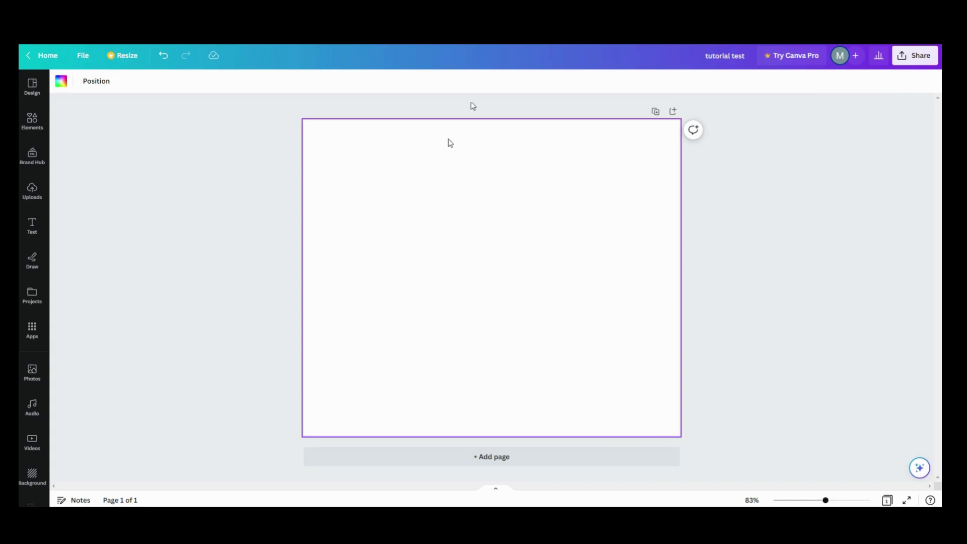
# Set the blank page's background to black and add the "Coffee Please" font combination to it
pyautogui.click(61, 83)
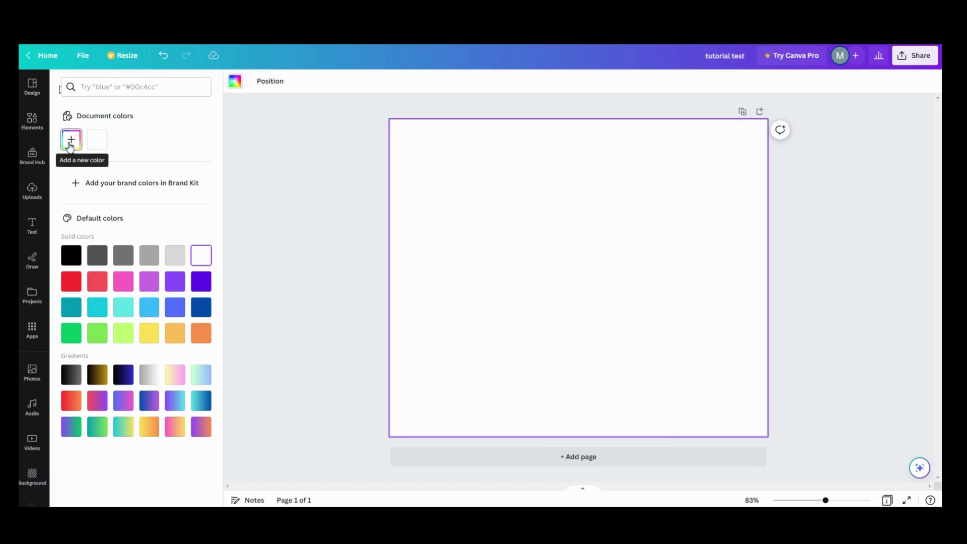
pyautogui.click(71, 255)
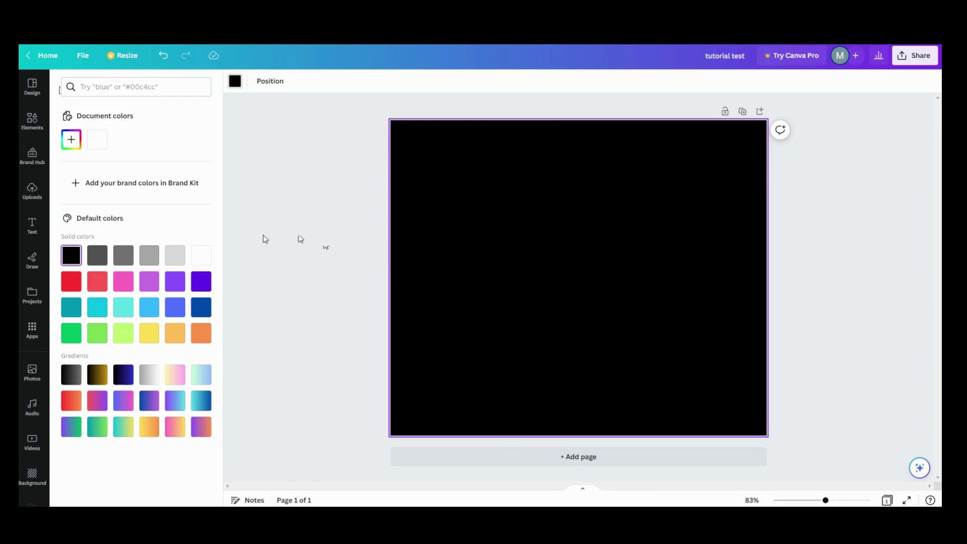
pyautogui.click(32, 227)
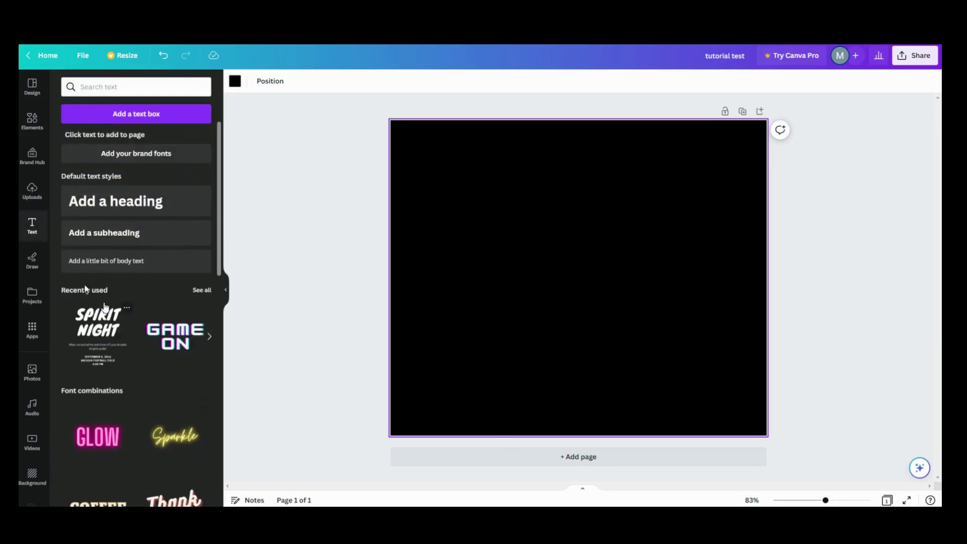
pyautogui.scroll(-5, 103, 307)
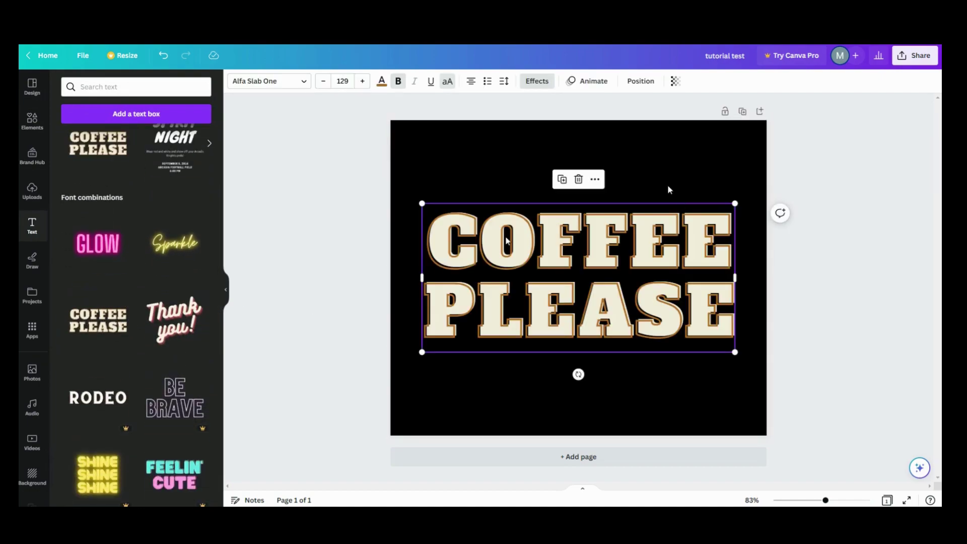
# Remove the splice effect from the "Coffee Please" text and colour the text white
pyautogui.click(532, 85)
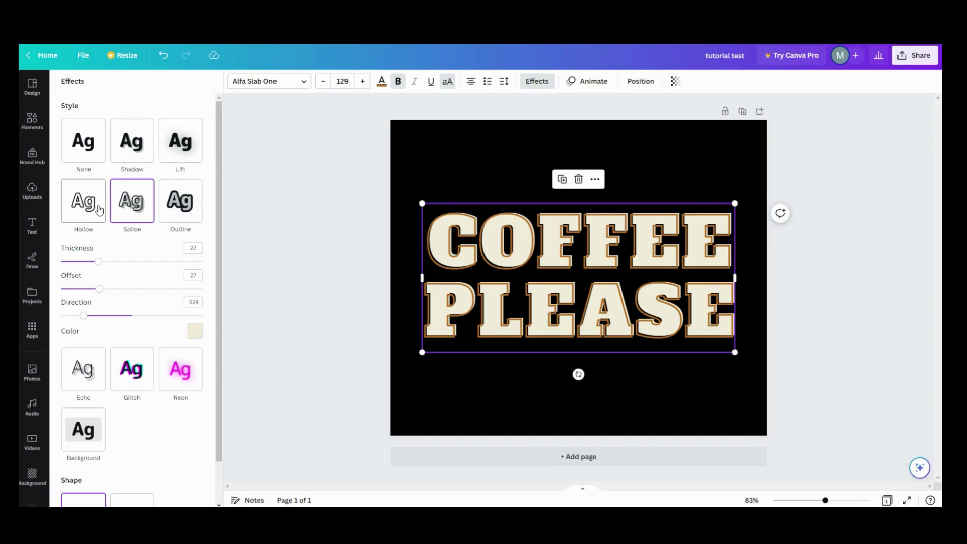
pyautogui.click(87, 151)
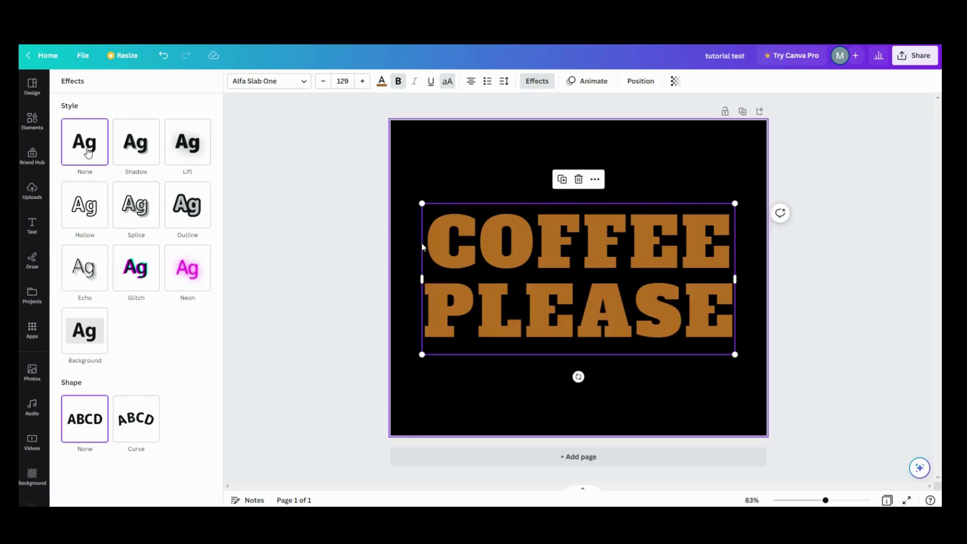
pyautogui.click(381, 82)
pyautogui.click(203, 255)
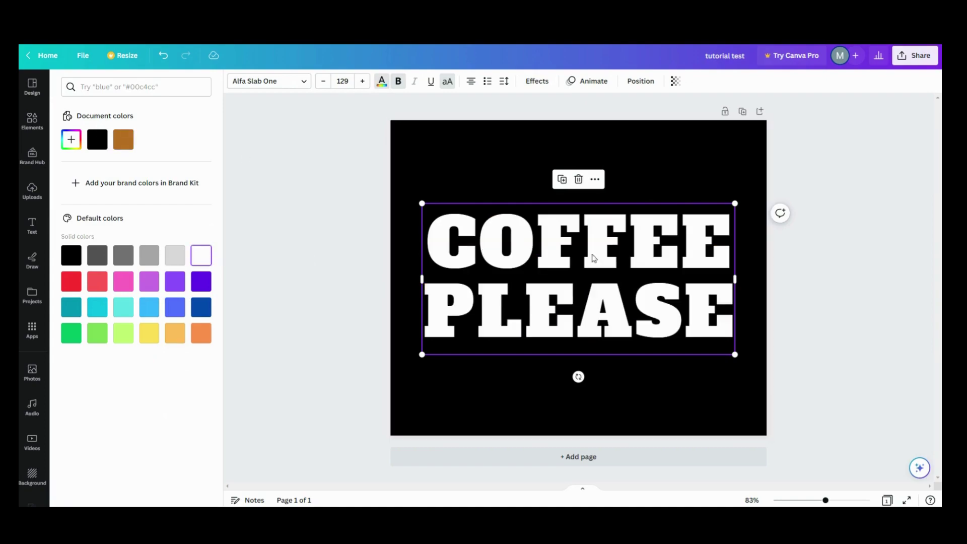
# Replace the whole "Coffee Please" text with a first name in capital letters
pyautogui.doubleClick(647, 281)
pyautogui.click(723, 301)
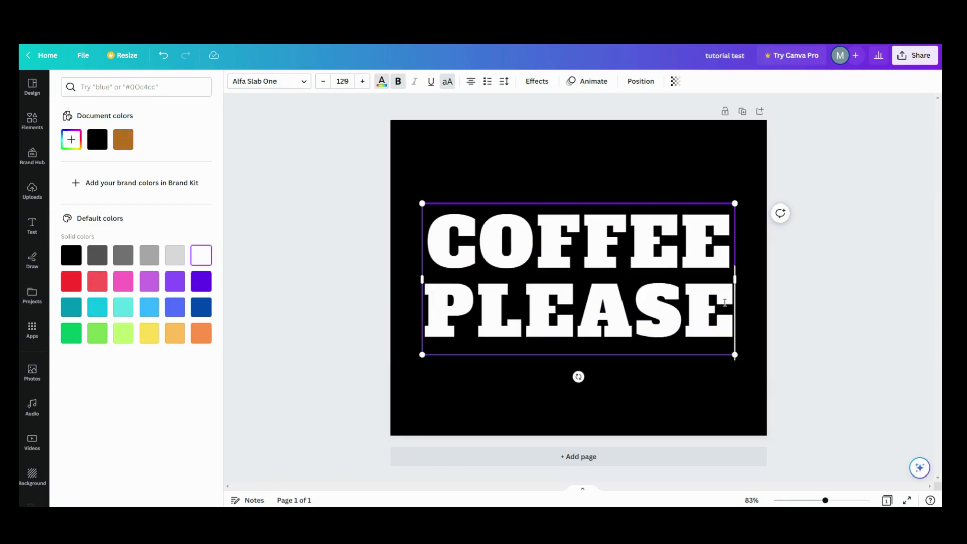
pyautogui.moveTo(723, 303); pyautogui.dragTo(452, 241)
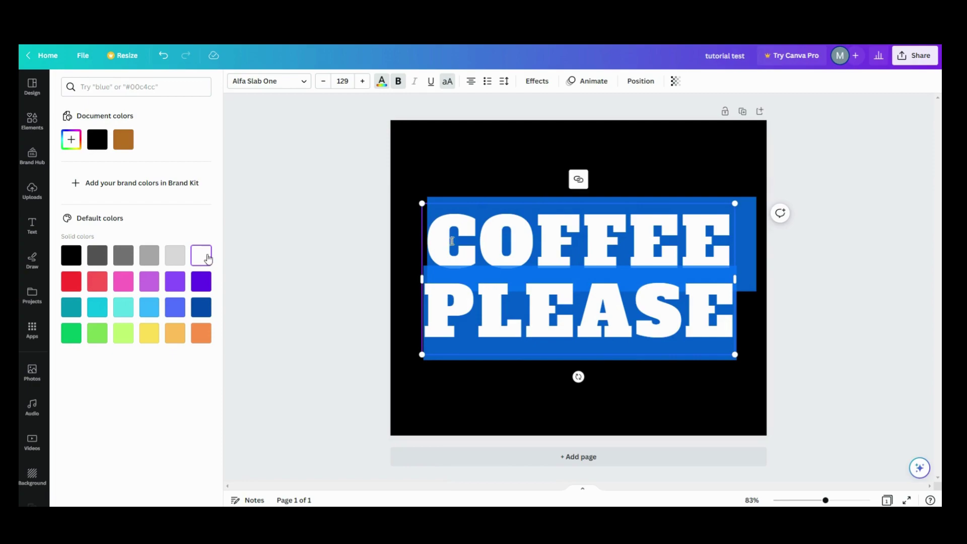
pyautogui.write('MICHELLE')
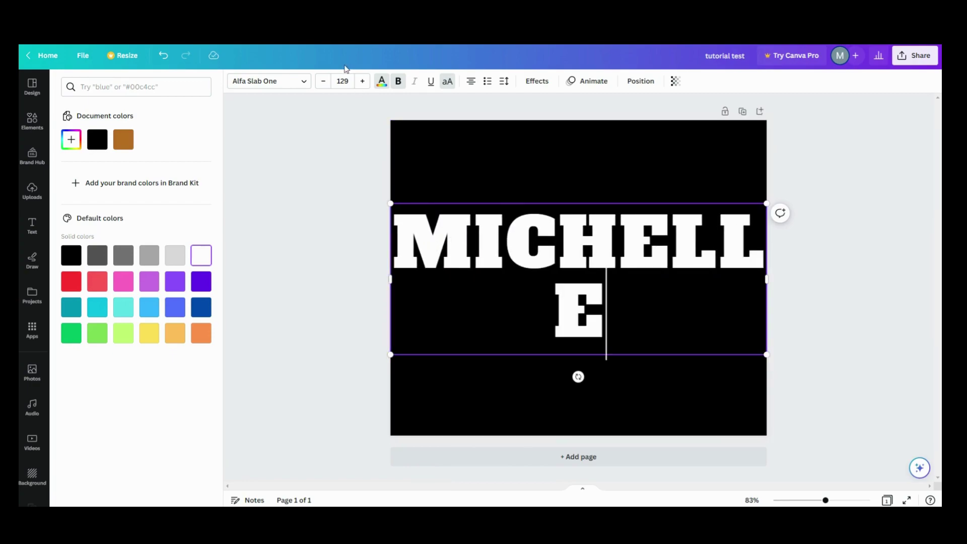
# Reduce the name's font size to 86 so it fits on one line, and move it down to the page's middle
pyautogui.click(323, 81)
pyautogui.click(323, 82)
pyautogui.click(323, 81)
pyautogui.click(323, 81)
pyautogui.click(323, 82)
pyautogui.click(323, 81)
pyautogui.click(324, 81)
pyautogui.click(323, 82)
pyautogui.click(323, 82)
pyautogui.click(323, 82)
pyautogui.click(323, 82)
pyautogui.click(324, 82)
pyautogui.click(323, 82)
pyautogui.click(323, 81)
pyautogui.click(324, 81)
pyautogui.click(323, 82)
pyautogui.click(323, 81)
pyautogui.click(323, 82)
pyautogui.click(323, 82)
pyautogui.click(323, 81)
pyautogui.click(323, 82)
pyautogui.click(323, 81)
pyautogui.click(323, 82)
pyautogui.click(323, 82)
pyautogui.click(358, 281)
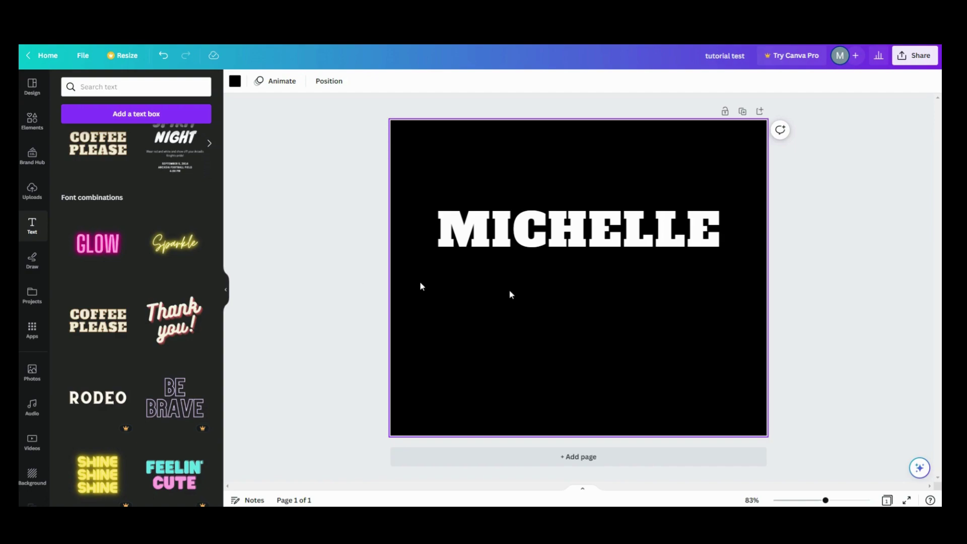
pyautogui.moveTo(568, 235); pyautogui.dragTo(568, 286)
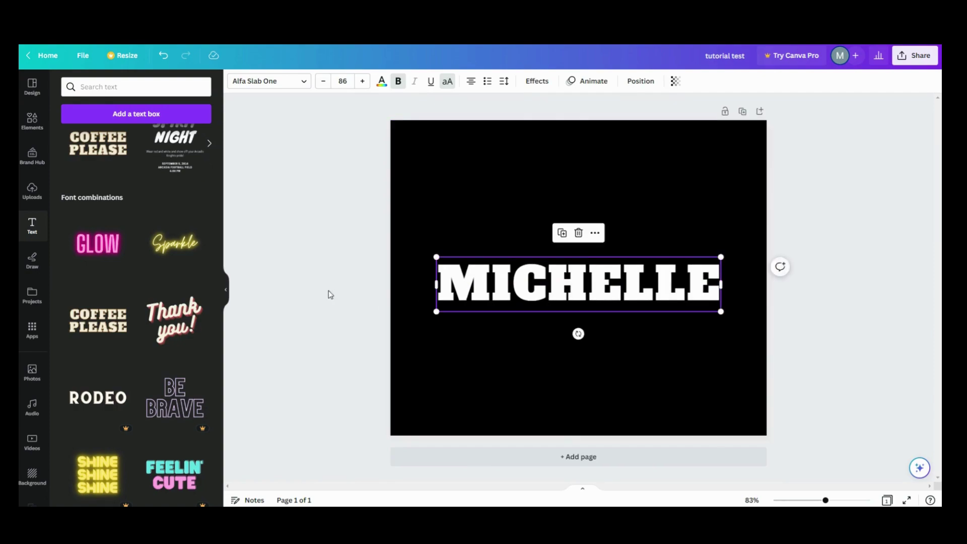
pyautogui.click(229, 297)
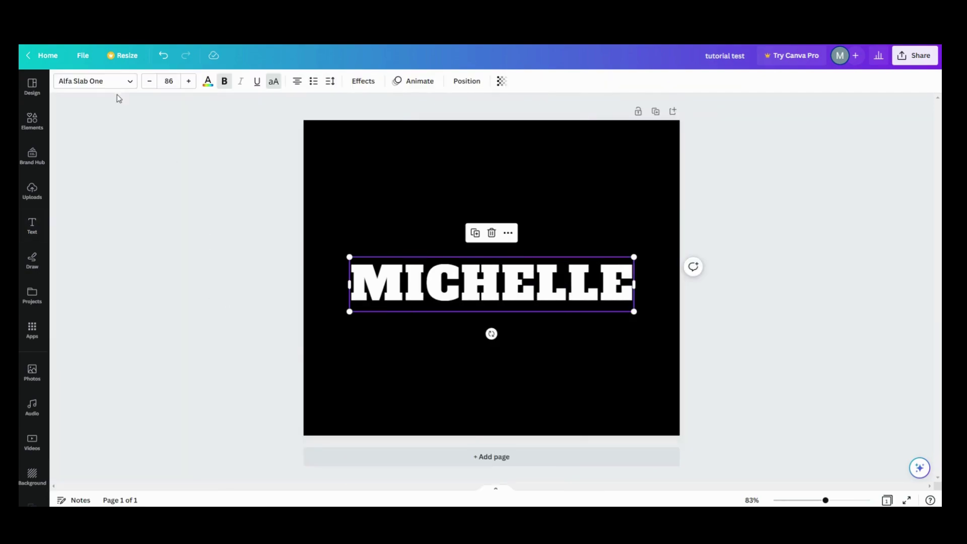
# Download the design as a PNG at its original size
pyautogui.click(84, 55)
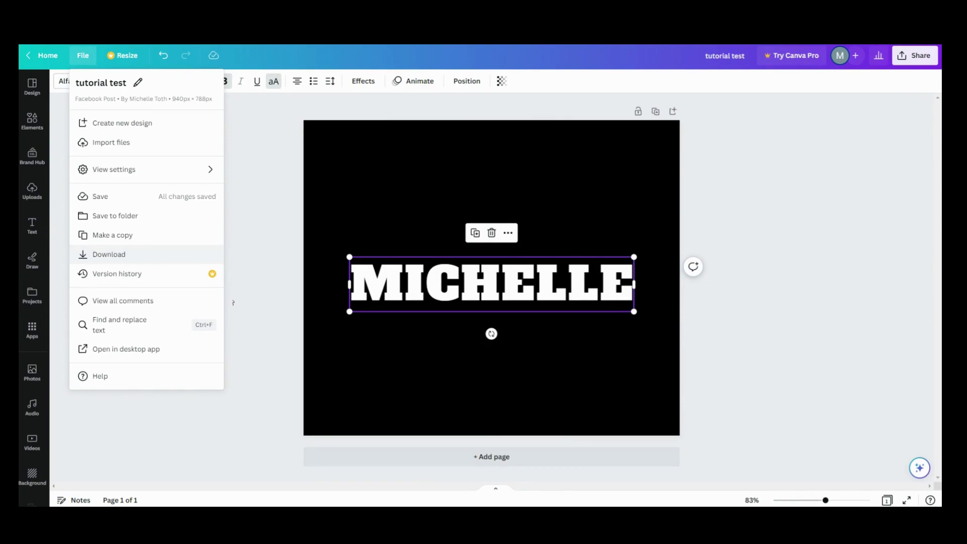
pyautogui.click(113, 254)
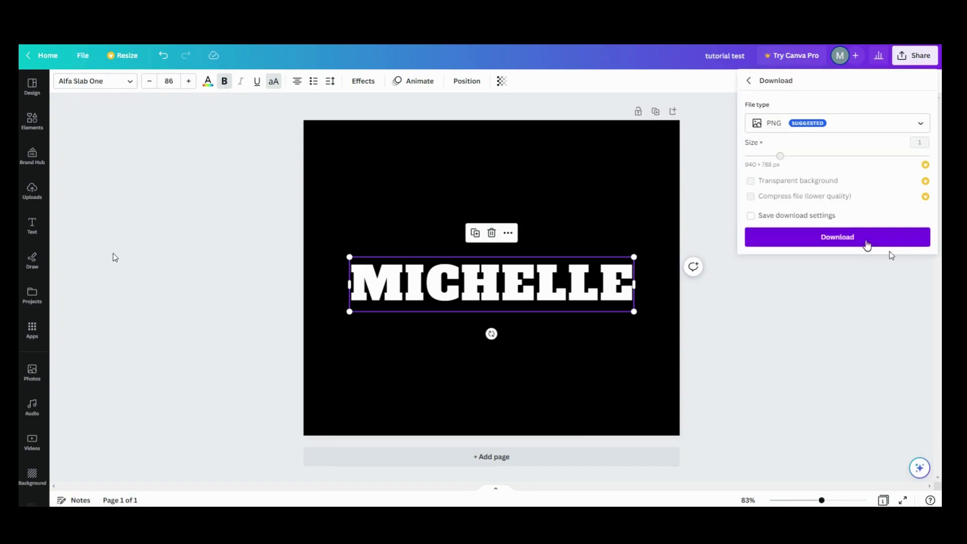
pyautogui.click(866, 246)
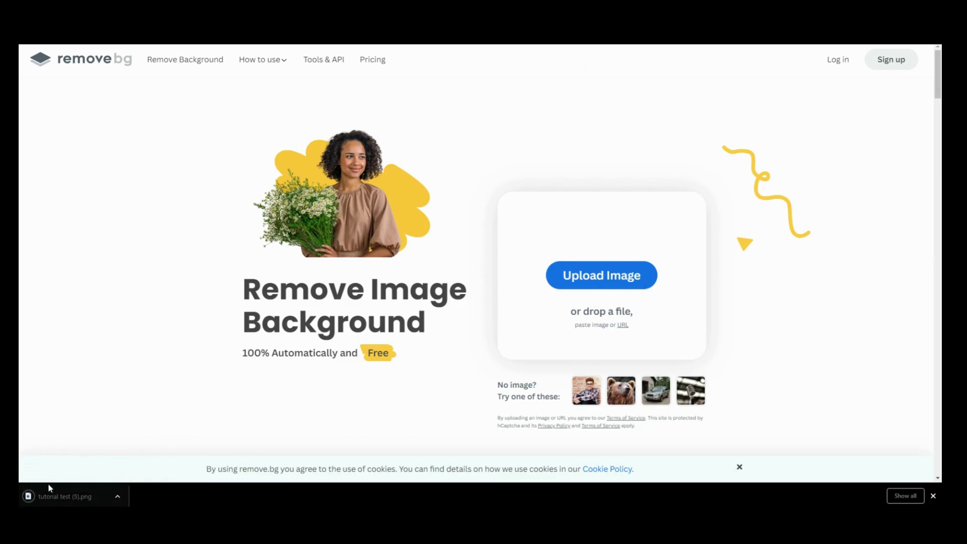
# Switch to remove.bg, upload tutorial test (5).png and open the result for erasing and restoring
pyautogui.moveTo(60, 497); pyautogui.dragTo(479, 291)
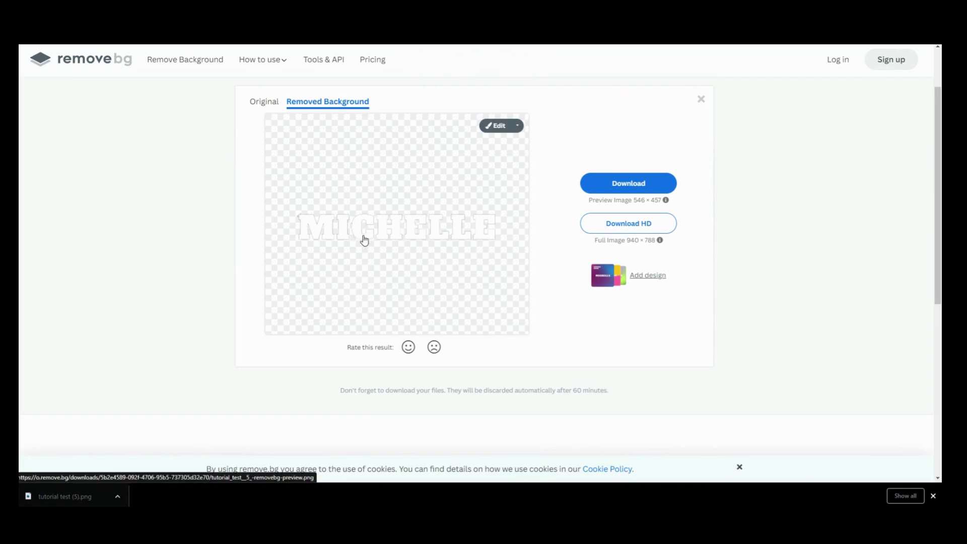
pyautogui.click(500, 126)
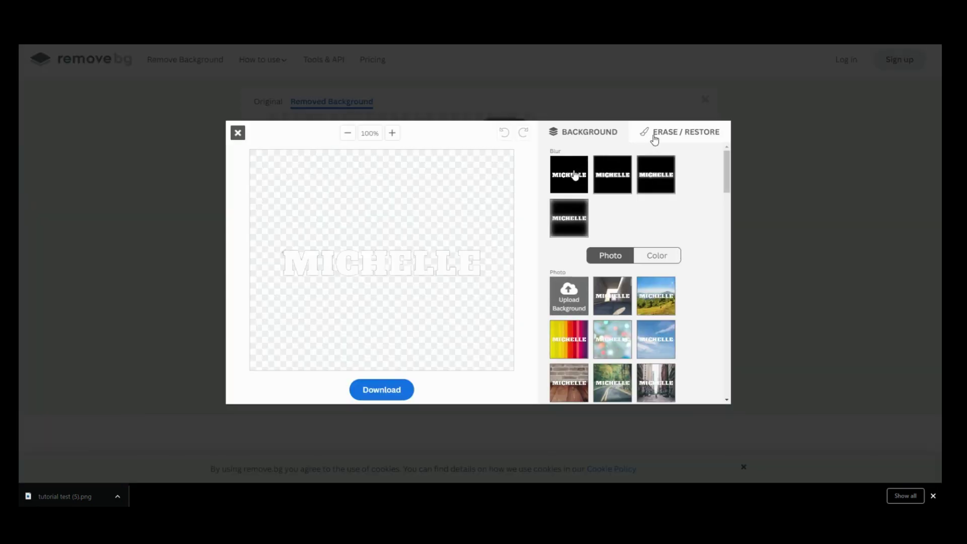
pyautogui.click(655, 139)
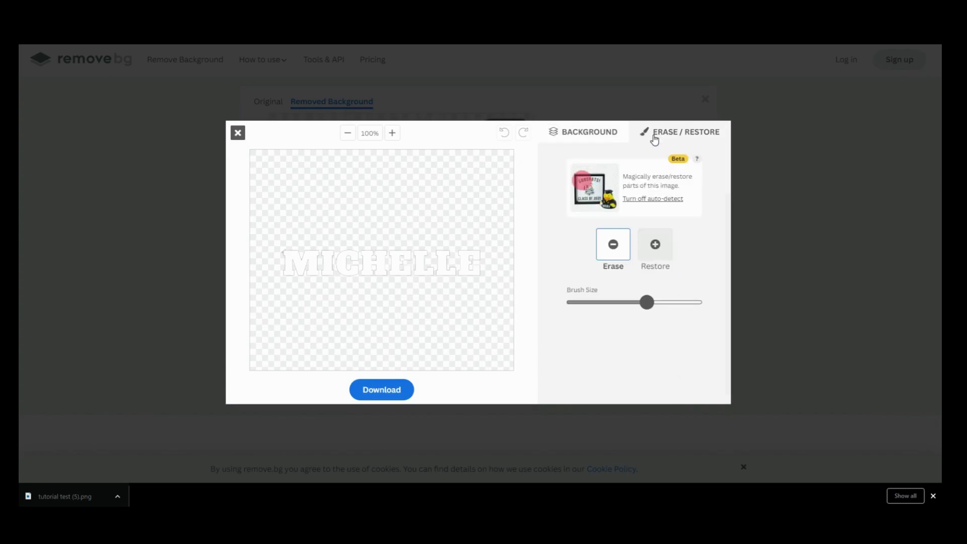
# Restore the removed black background around the lettering with the restore brush
pyautogui.click(648, 248)
pyautogui.moveTo(502, 225)
pyautogui.mouseDown()
pyautogui.moveTo(475, 206)
pyautogui.moveTo(292, 196)
pyautogui.moveTo(275, 177)
pyautogui.moveTo(322, 156)
pyautogui.moveTo(440, 155)
pyautogui.moveTo(503, 179)
pyautogui.mouseUp()
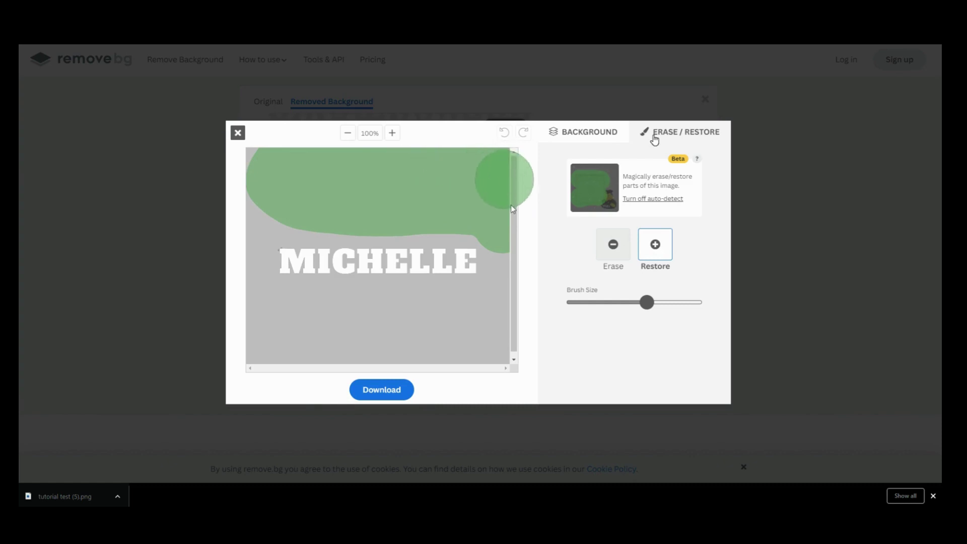
pyautogui.moveTo(511, 313)
pyautogui.mouseDown()
pyautogui.moveTo(439, 305)
pyautogui.moveTo(329, 327)
pyautogui.moveTo(372, 344)
pyautogui.moveTo(479, 338)
pyautogui.moveTo(289, 348)
pyautogui.moveTo(241, 273)
pyautogui.moveTo(276, 191)
pyautogui.moveTo(241, 216)
pyautogui.mouseUp()
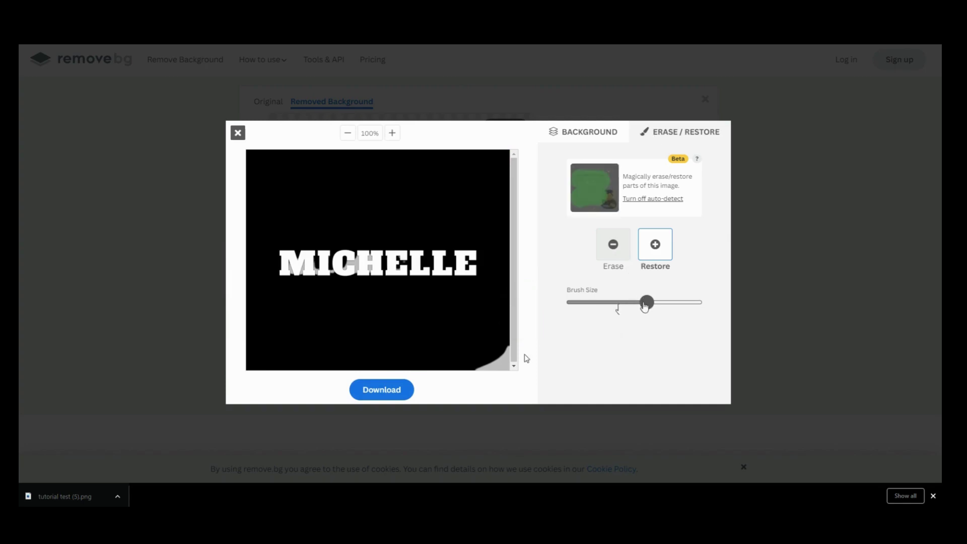
# Reduce the brush size and restore the missing white patches inside the letters until all are solid
pyautogui.click(392, 133)
pyautogui.click(392, 133)
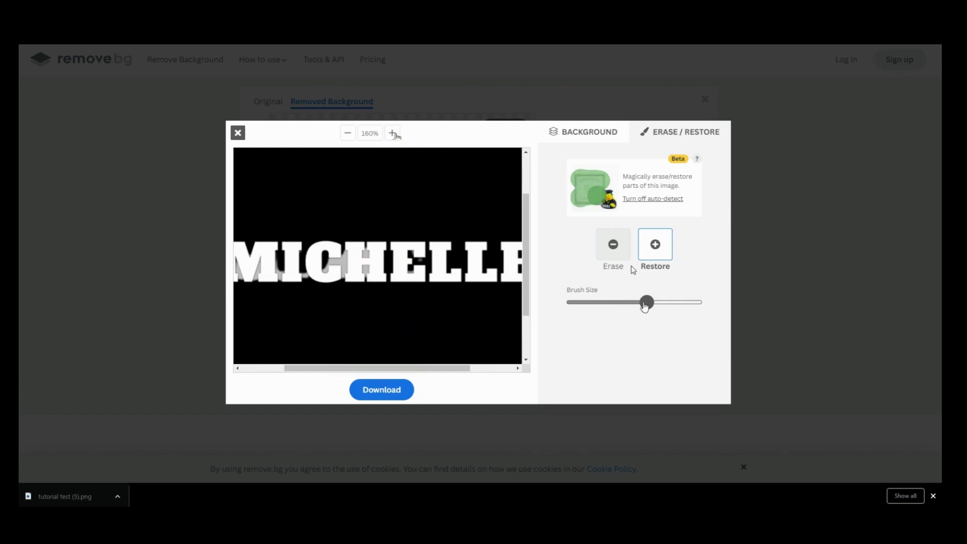
pyautogui.moveTo(644, 307); pyautogui.dragTo(585, 305)
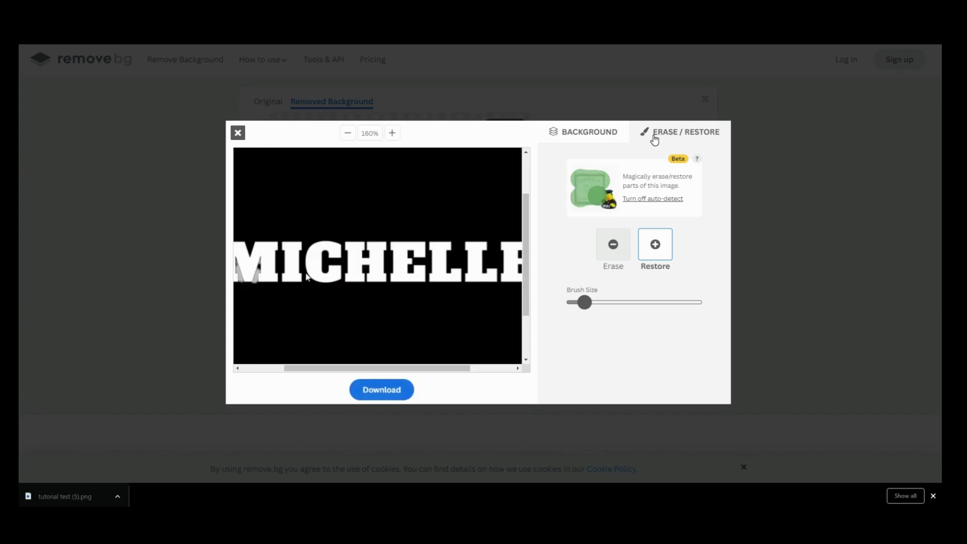
pyautogui.moveTo(421, 368); pyautogui.dragTo(393, 370)
pyautogui.moveTo(306, 273); pyautogui.dragTo(291, 286)
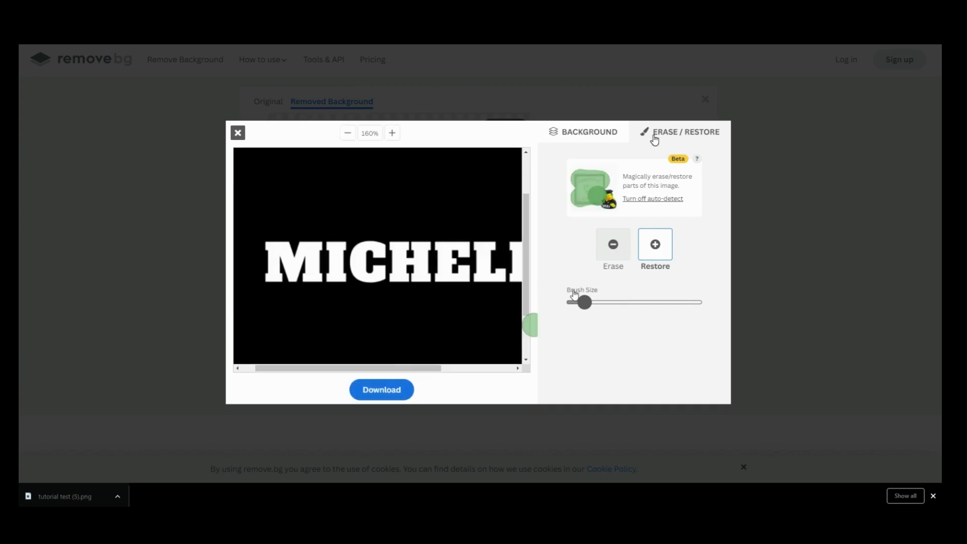
# Erase the white letters so they become transparent cut-outs in the black background, and download the edited image
pyautogui.click(614, 248)
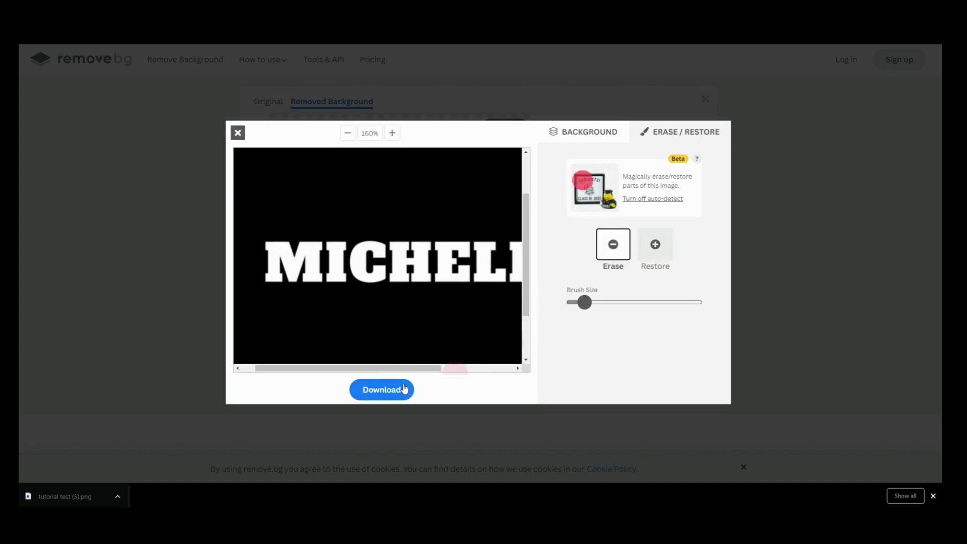
pyautogui.click(393, 134)
pyautogui.click(354, 137)
pyautogui.click(354, 137)
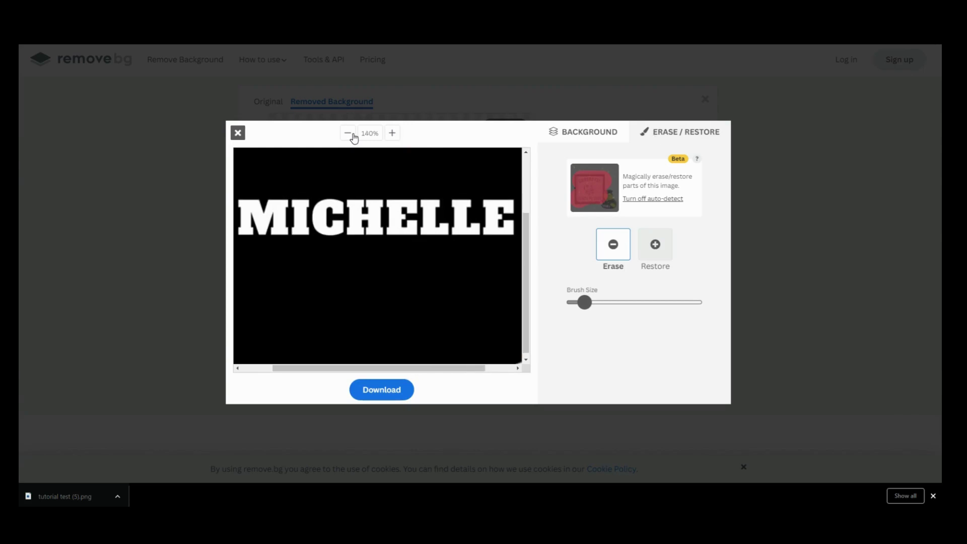
pyautogui.moveTo(501, 210)
pyautogui.mouseDown()
pyautogui.moveTo(505, 232)
pyautogui.moveTo(463, 229)
pyautogui.moveTo(464, 206)
pyautogui.moveTo(461, 220)
pyautogui.moveTo(437, 230)
pyautogui.moveTo(442, 203)
pyautogui.moveTo(420, 231)
pyautogui.moveTo(401, 223)
pyautogui.moveTo(405, 208)
pyautogui.moveTo(377, 210)
pyautogui.moveTo(364, 226)
pyautogui.moveTo(365, 212)
pyautogui.moveTo(328, 228)
pyautogui.moveTo(337, 209)
pyautogui.moveTo(307, 212)
pyautogui.moveTo(298, 231)
pyautogui.moveTo(281, 209)
pyautogui.moveTo(265, 225)
pyautogui.moveTo(264, 211)
pyautogui.moveTo(245, 210)
pyautogui.moveTo(240, 230)
pyautogui.mouseUp()
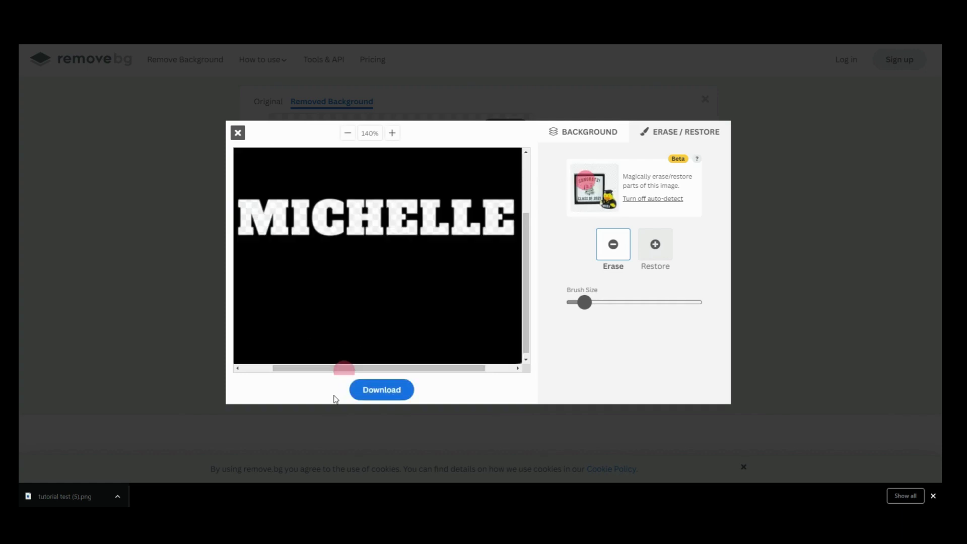
pyautogui.click(362, 392)
pyautogui.click(453, 278)
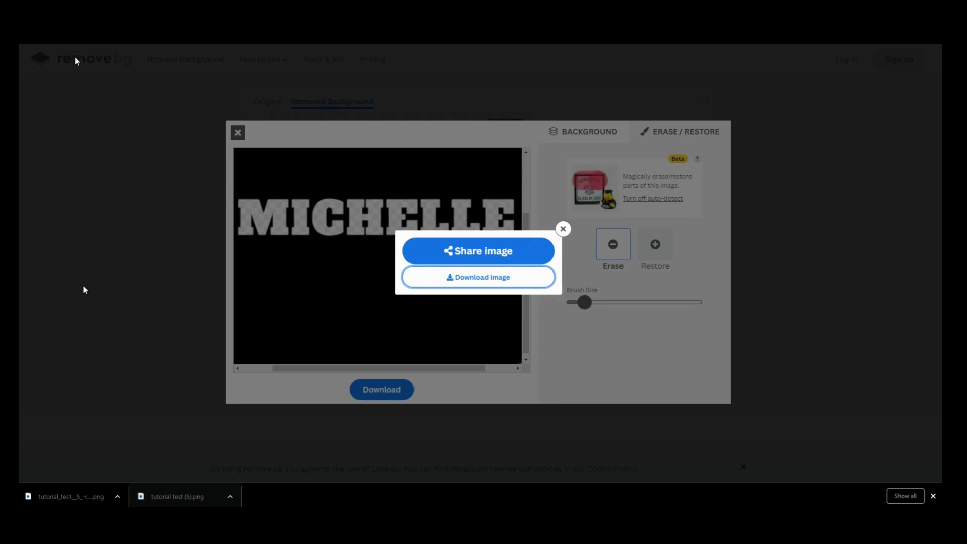
# Switch back to Canva and delete the white name text from the black page
pyautogui.hotkey('ctrl', 'Tab')
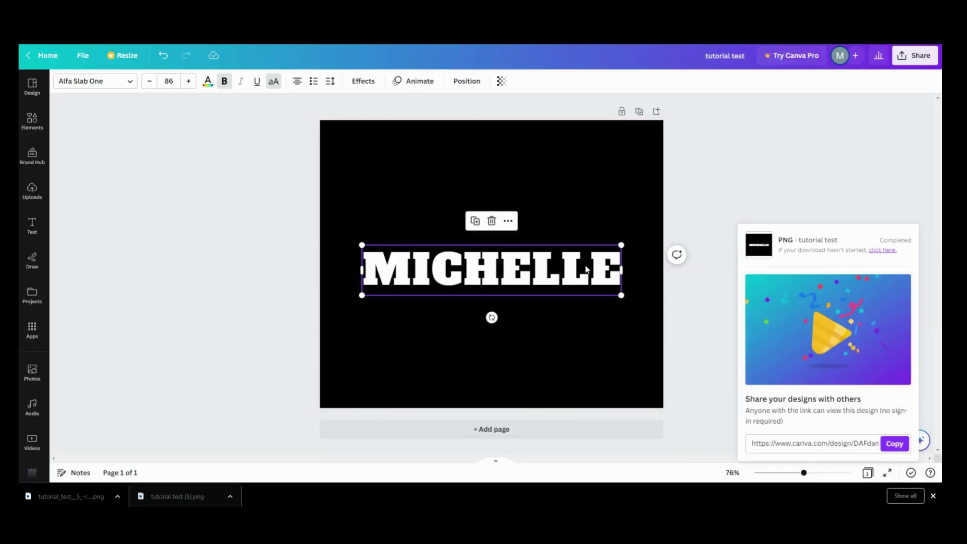
pyautogui.click(565, 281)
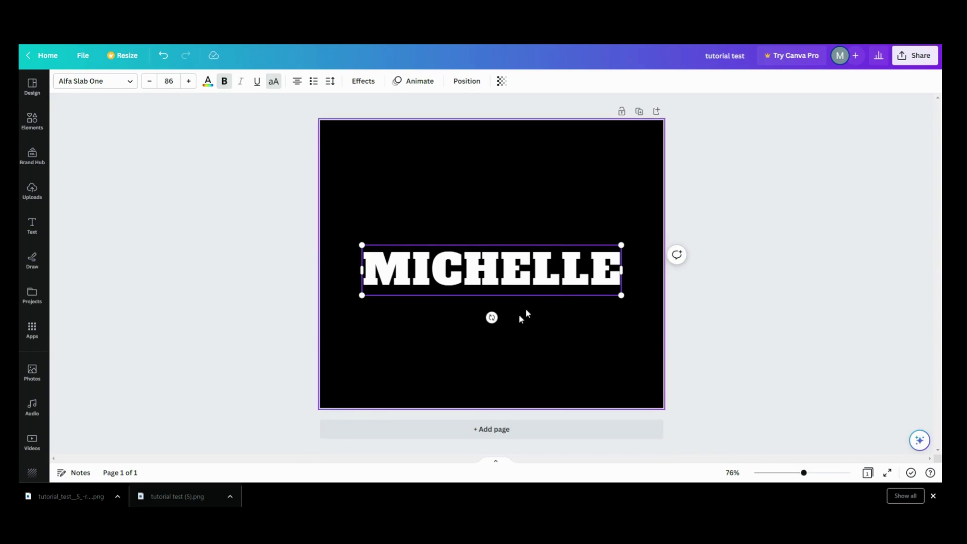
pyautogui.click(487, 291)
pyautogui.click(421, 311)
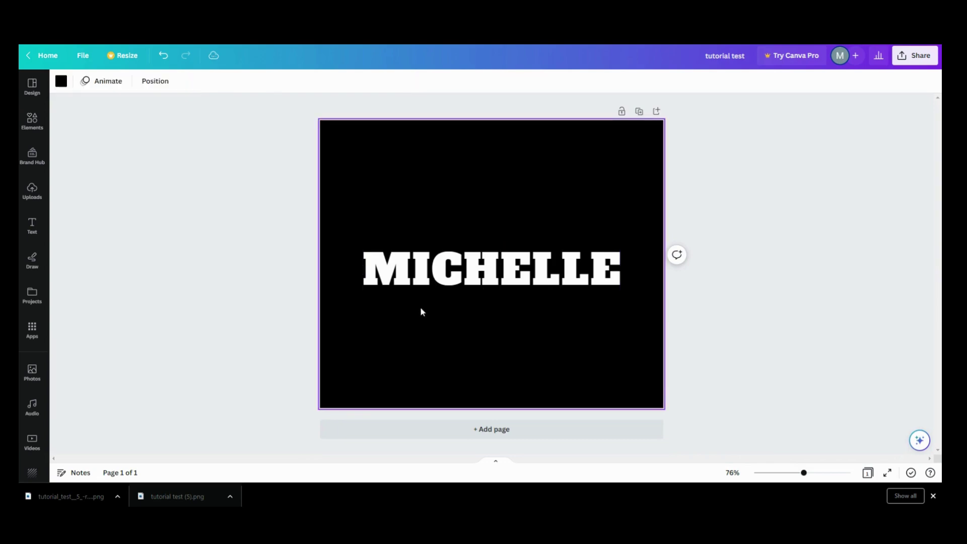
pyautogui.click(419, 280)
pyautogui.click(492, 222)
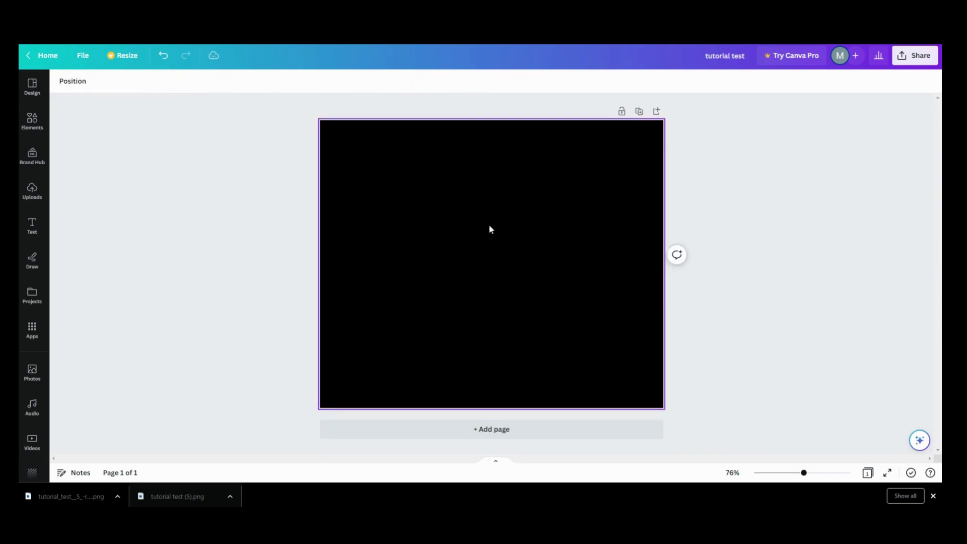
# Place the downloaded cut-out lettering image on the black page and enlarge it to nearly fill the page
pyautogui.moveTo(84, 500); pyautogui.dragTo(518, 219)
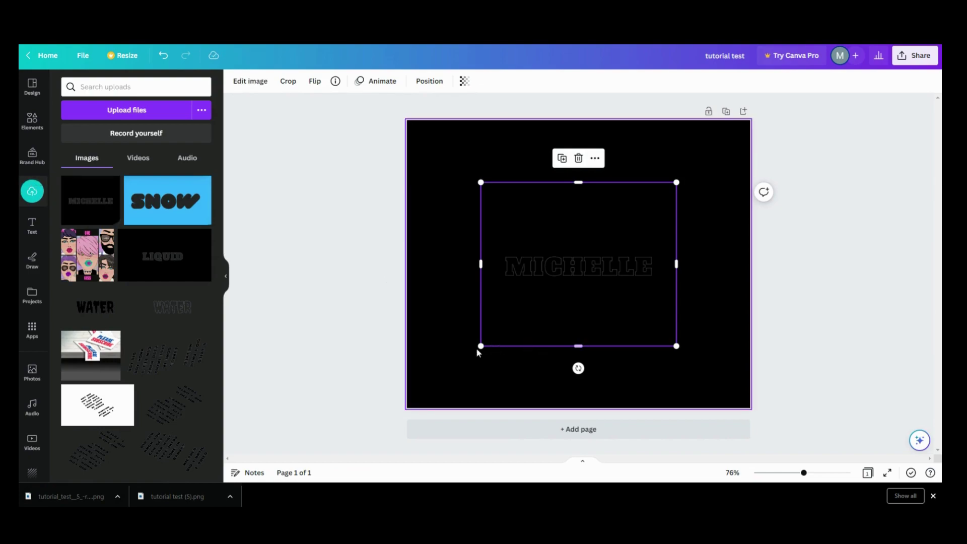
pyautogui.moveTo(482, 344); pyautogui.dragTo(448, 372)
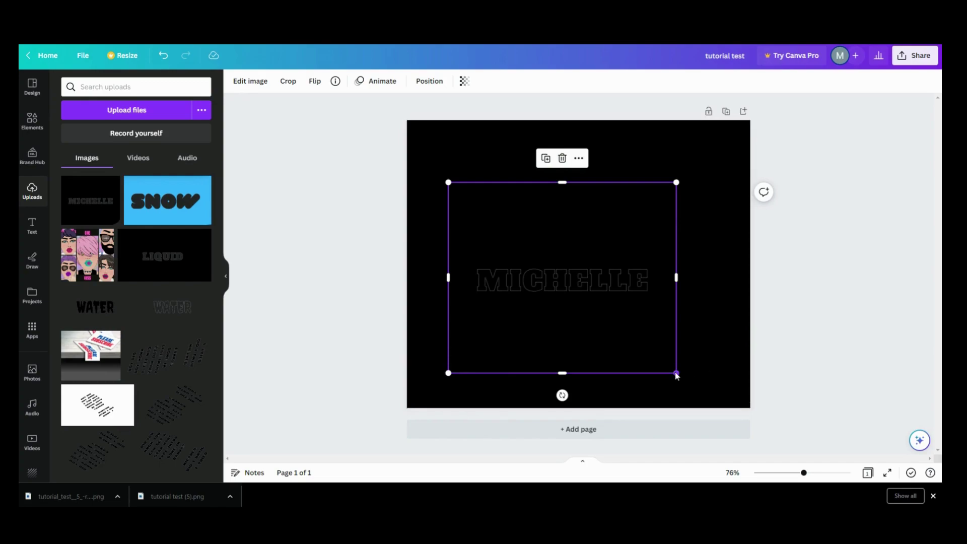
pyautogui.moveTo(675, 374); pyautogui.dragTo(691, 386)
pyautogui.moveTo(446, 180); pyautogui.dragTo(426, 141)
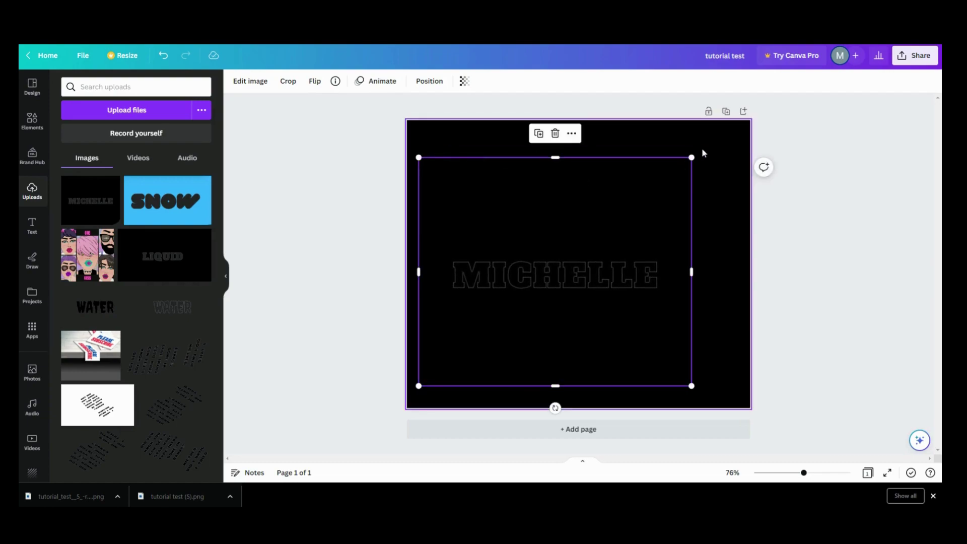
pyautogui.moveTo(691, 155); pyautogui.dragTo(725, 130)
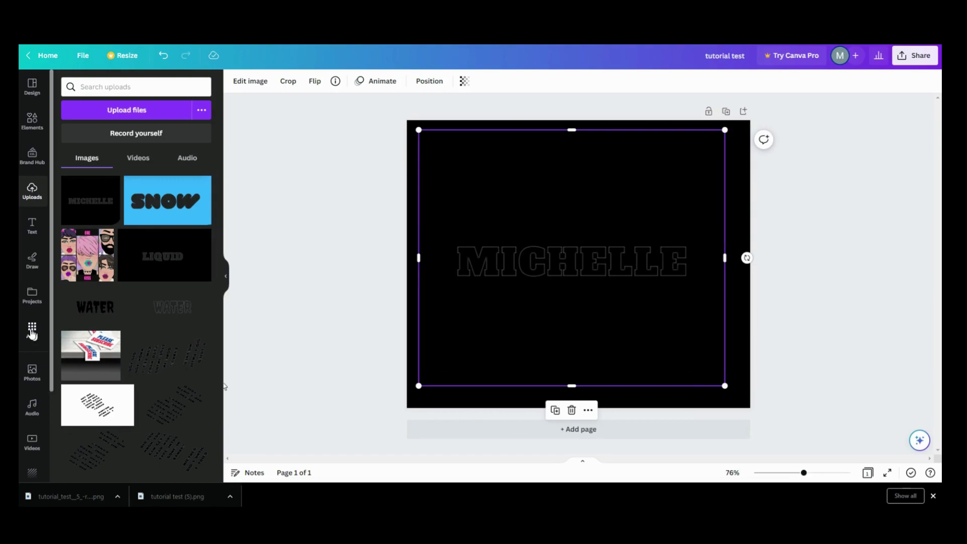
# Search the elements for "wave" and add the first wave graphic to the page
pyautogui.click(38, 129)
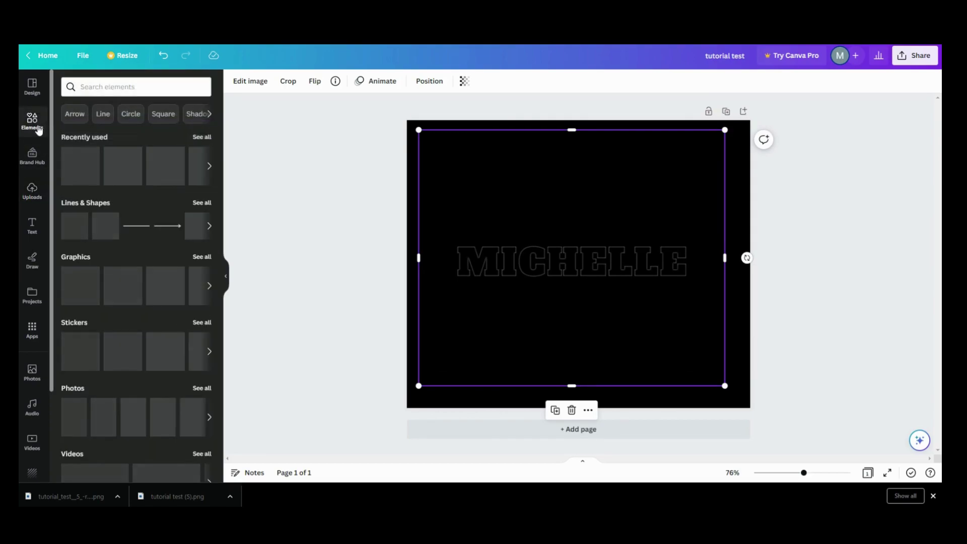
pyautogui.click(106, 87)
pyautogui.write('wave')
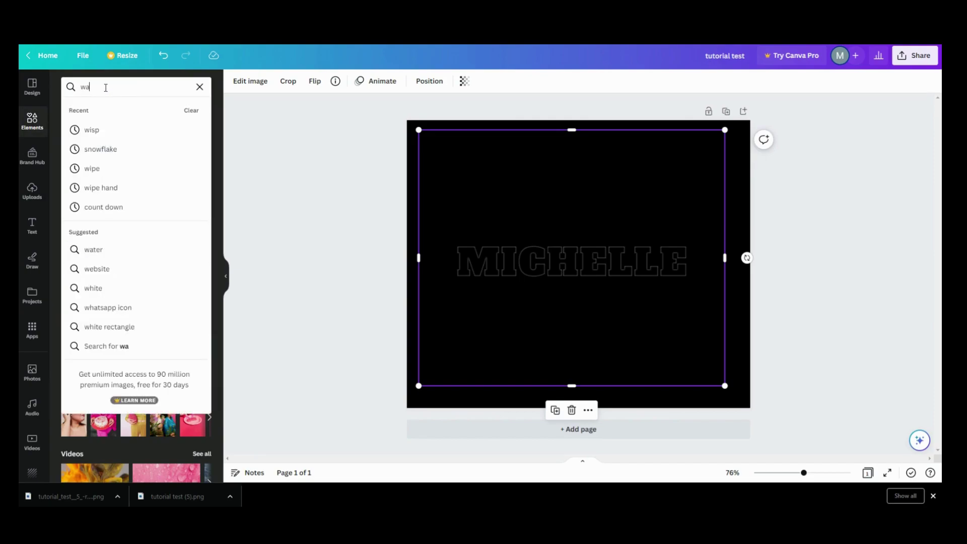
pyautogui.press('Return')
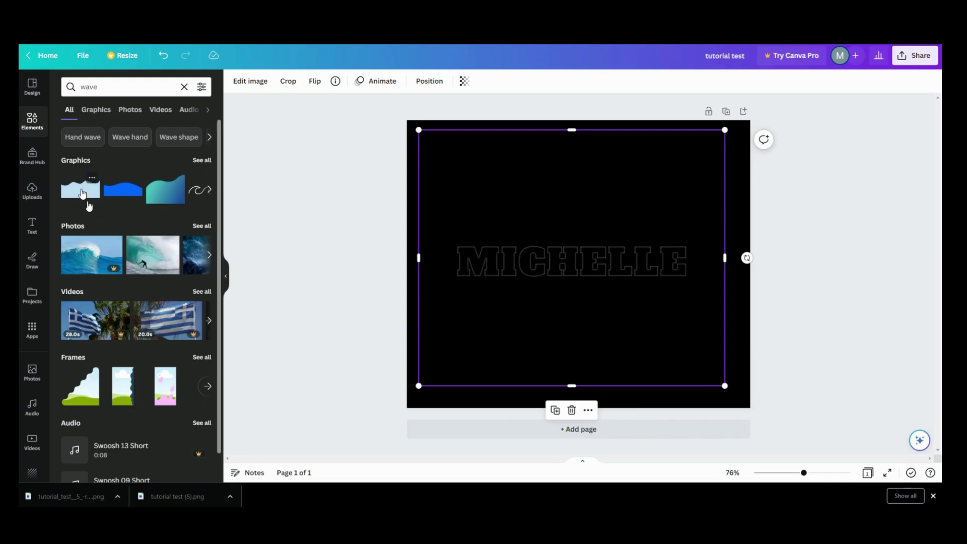
pyautogui.click(83, 194)
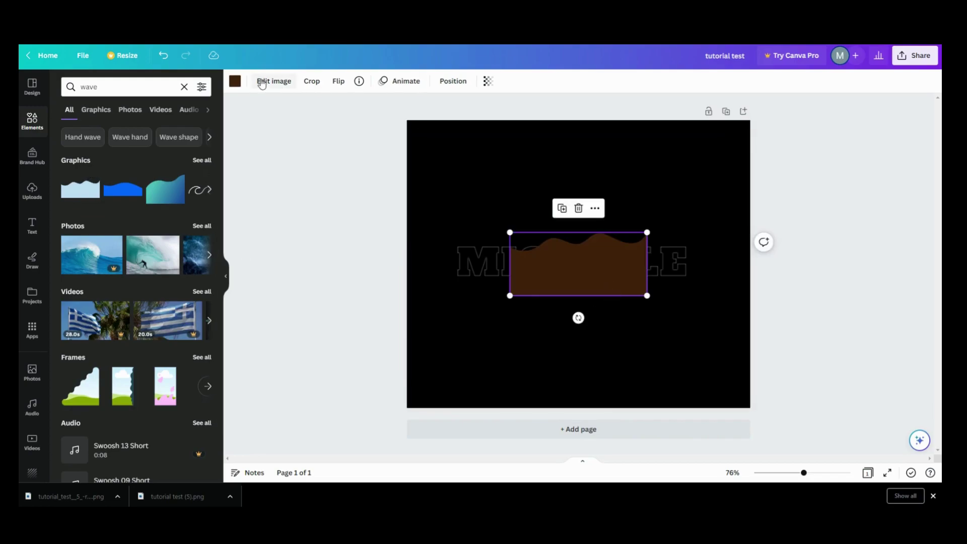
# Recolour the wave graphic light blue and move it slightly down over the lower part of the lettering
pyautogui.click(233, 83)
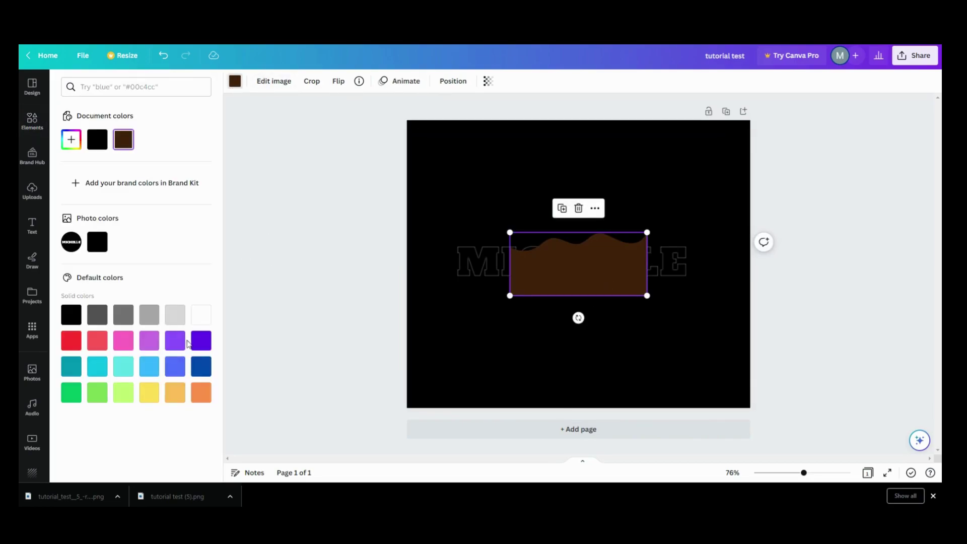
pyautogui.click(152, 372)
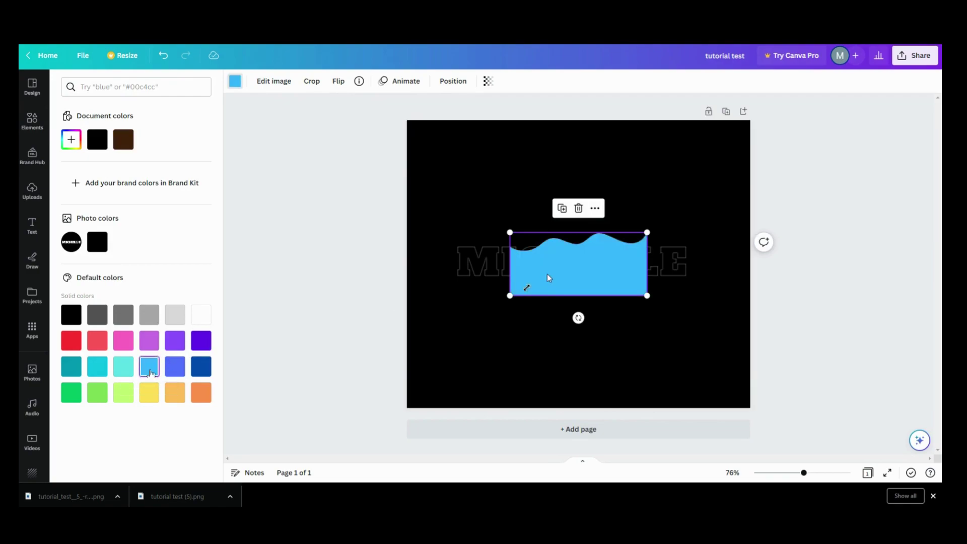
pyautogui.moveTo(548, 278); pyautogui.dragTo(542, 310)
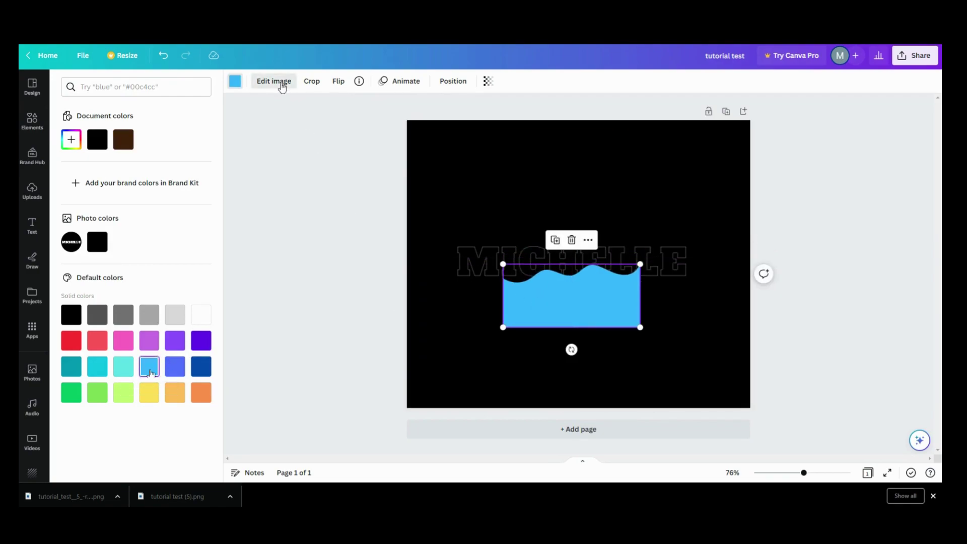
# Apply the Duotone effect Sea Blue to the light blue wave
pyautogui.click(280, 82)
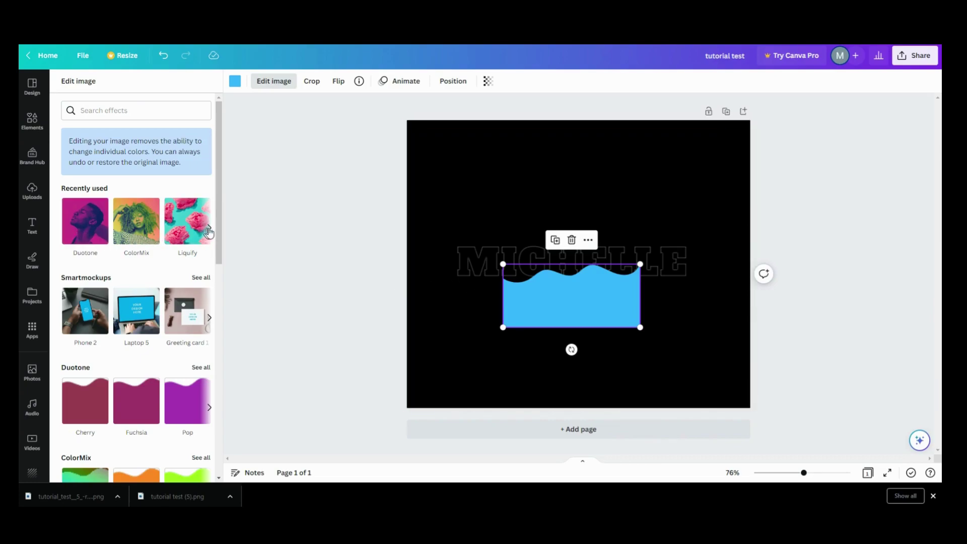
pyautogui.click(209, 230)
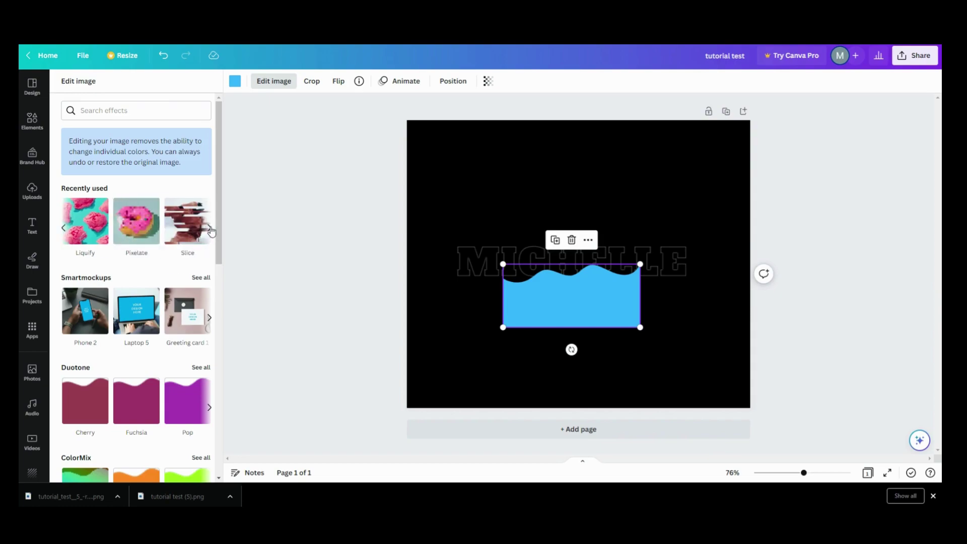
pyautogui.click(62, 232)
pyautogui.click(62, 232)
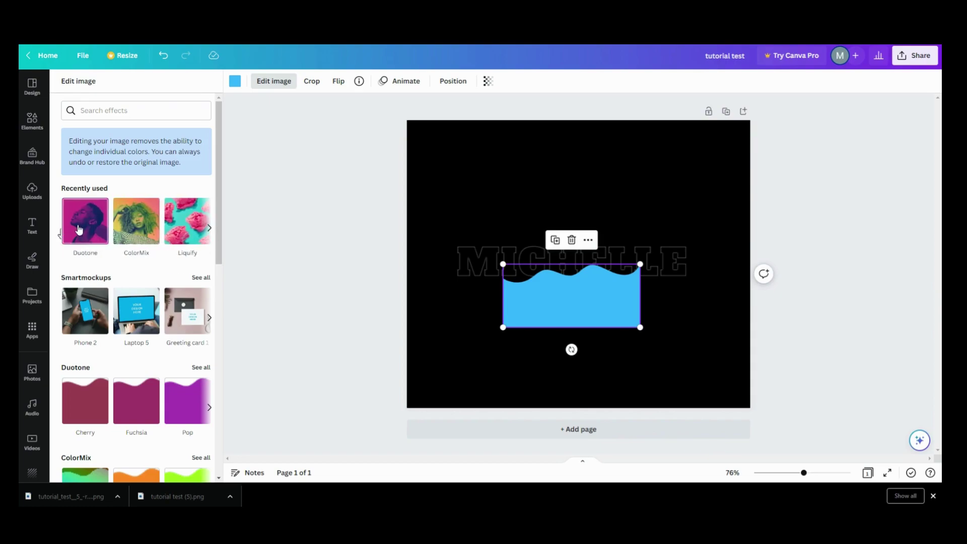
pyautogui.click(79, 225)
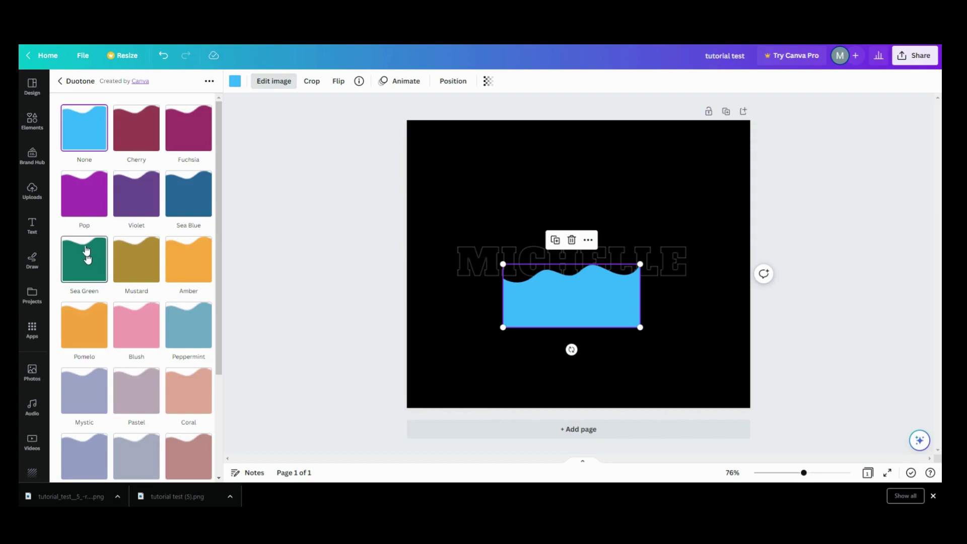
pyautogui.scroll(-3, 87, 251)
pyautogui.scroll(2, 86, 251)
pyautogui.scroll(1, 86, 249)
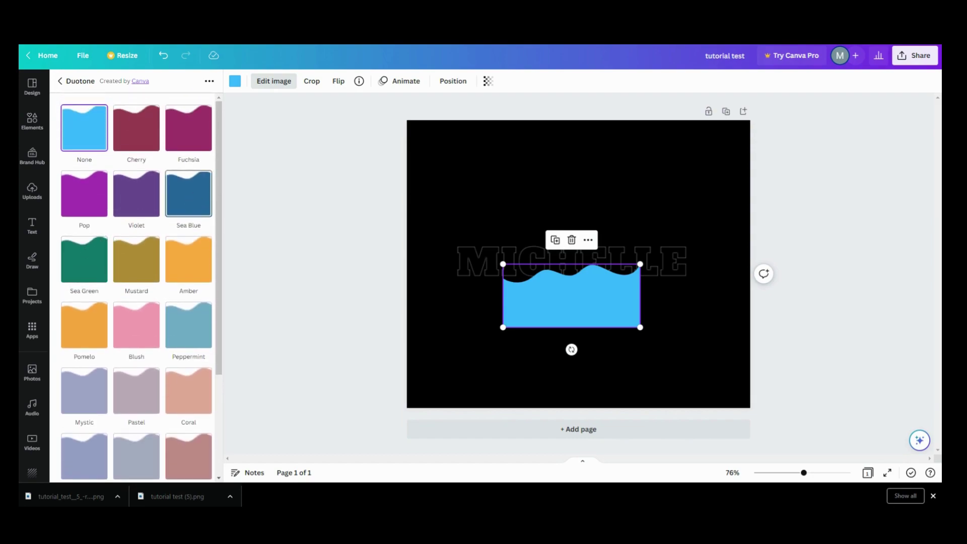
pyautogui.click(197, 204)
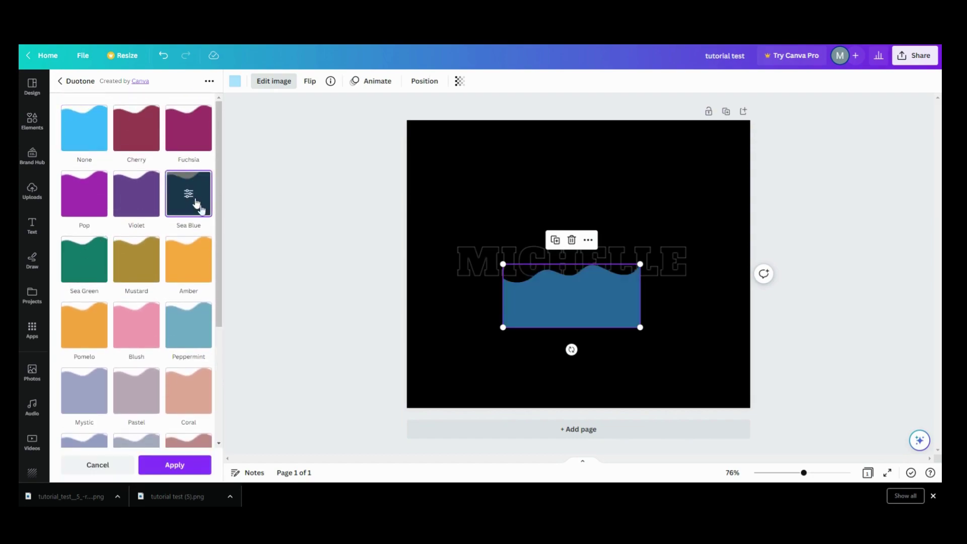
pyautogui.click(175, 465)
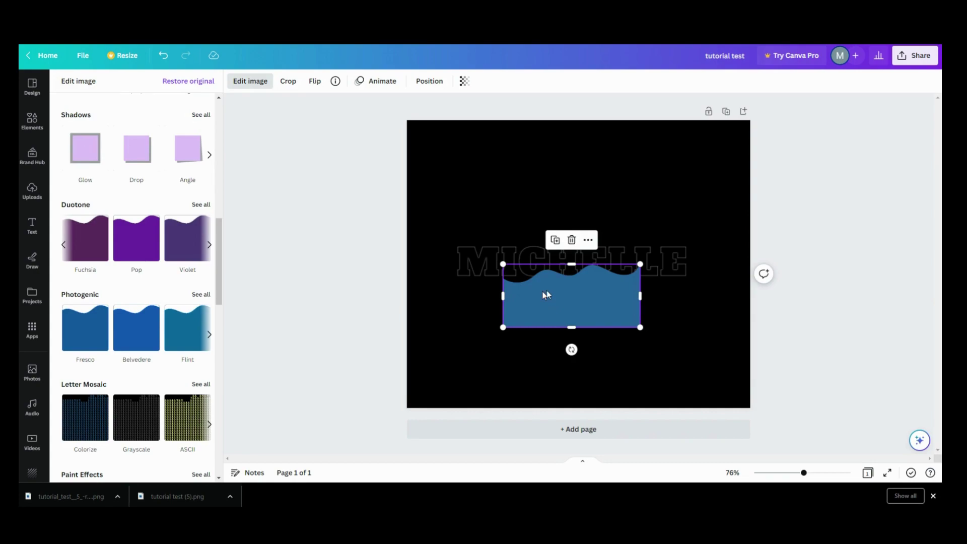
# Add a Drop shadow to the blue wave with its direction set to Top, and apply it
pyautogui.click(132, 159)
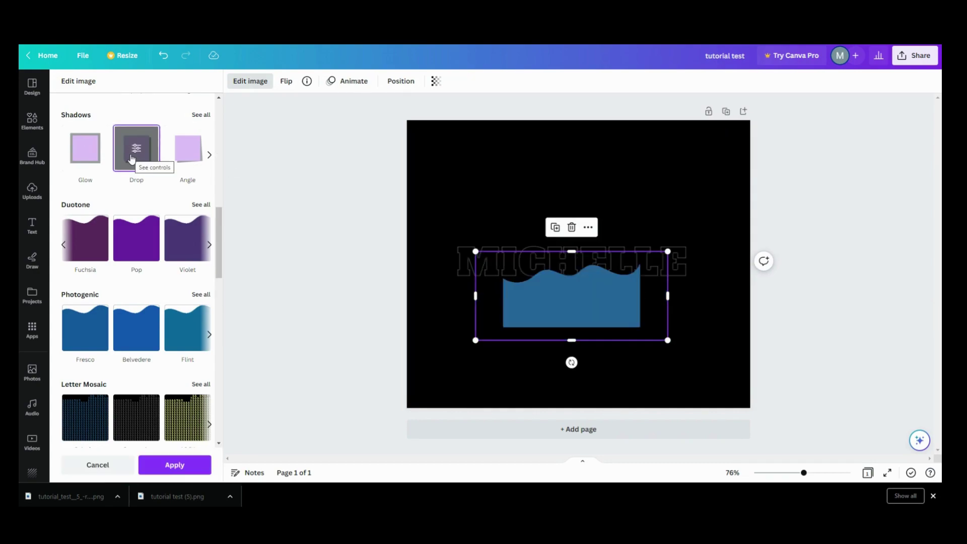
pyautogui.click(136, 149)
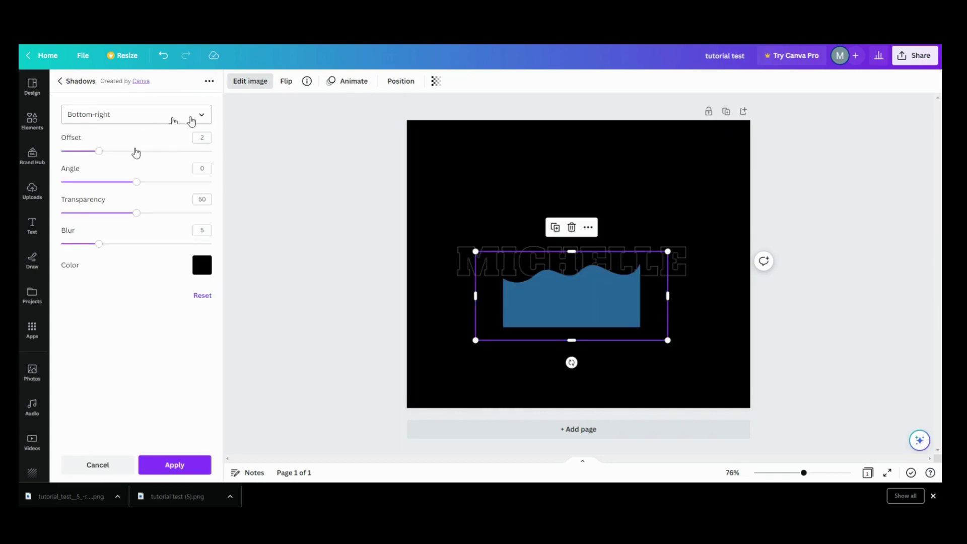
pyautogui.click(201, 116)
pyautogui.click(107, 145)
pyautogui.click(170, 459)
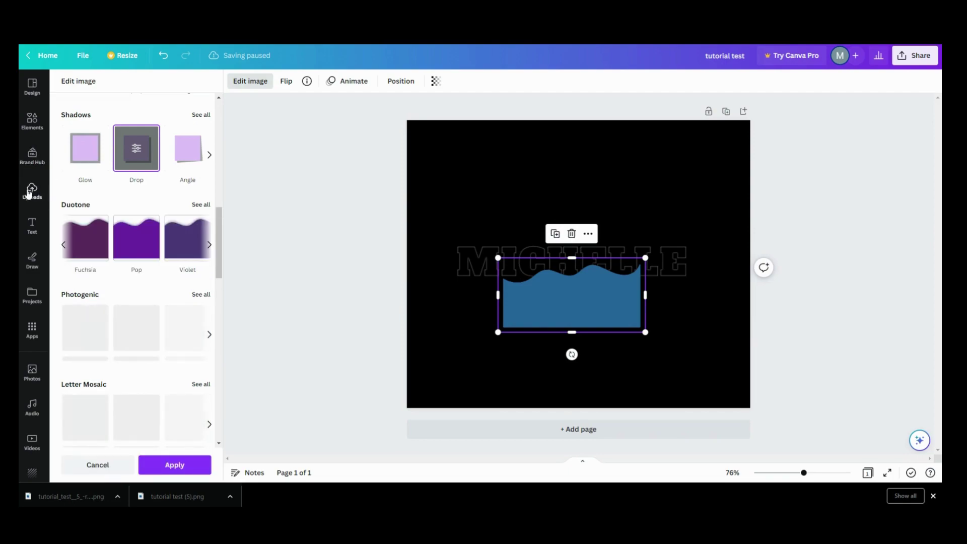
# Add two more of the recently used wave graphic, placing one at the page's centre and one toward its upper right
pyautogui.click(29, 129)
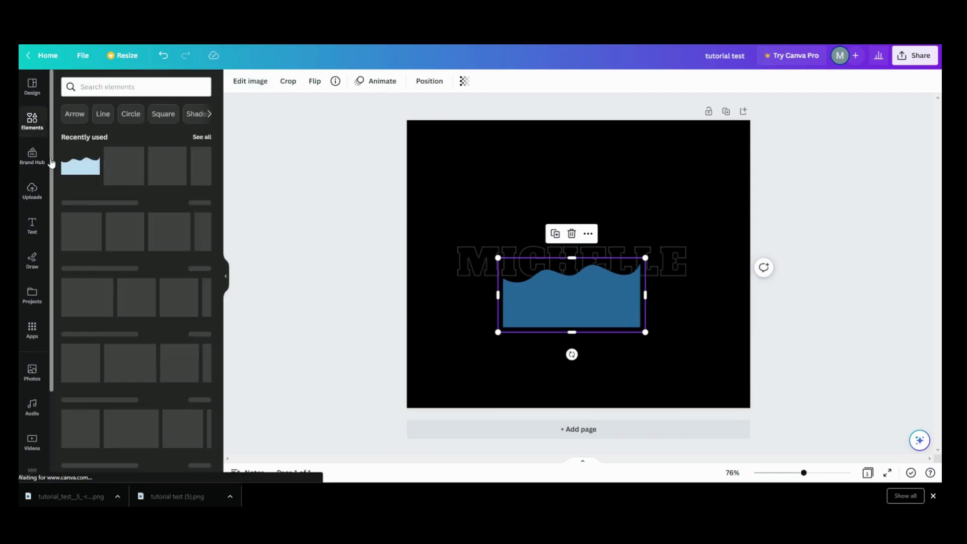
pyautogui.click(82, 175)
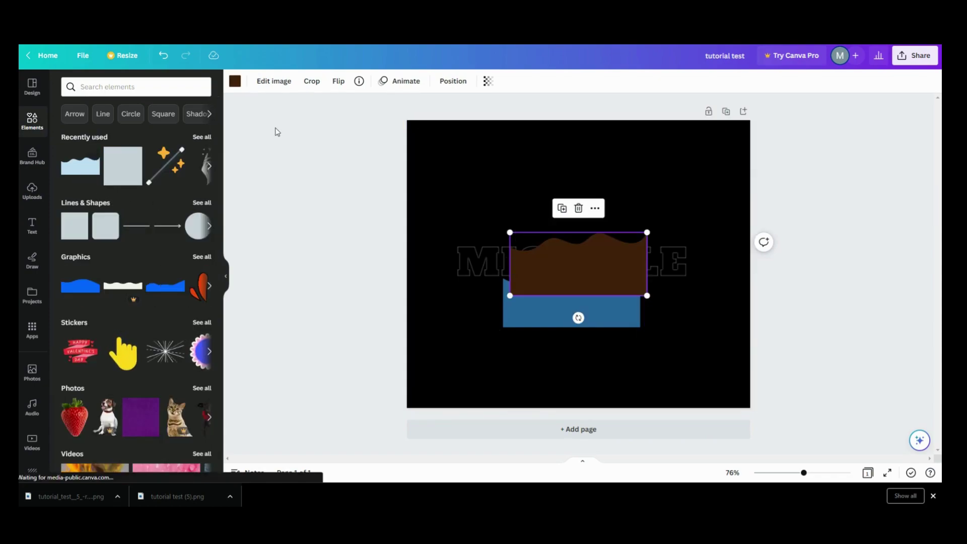
pyautogui.moveTo(570, 267); pyautogui.dragTo(631, 213)
pyautogui.hotkey('ctrl', 'd')
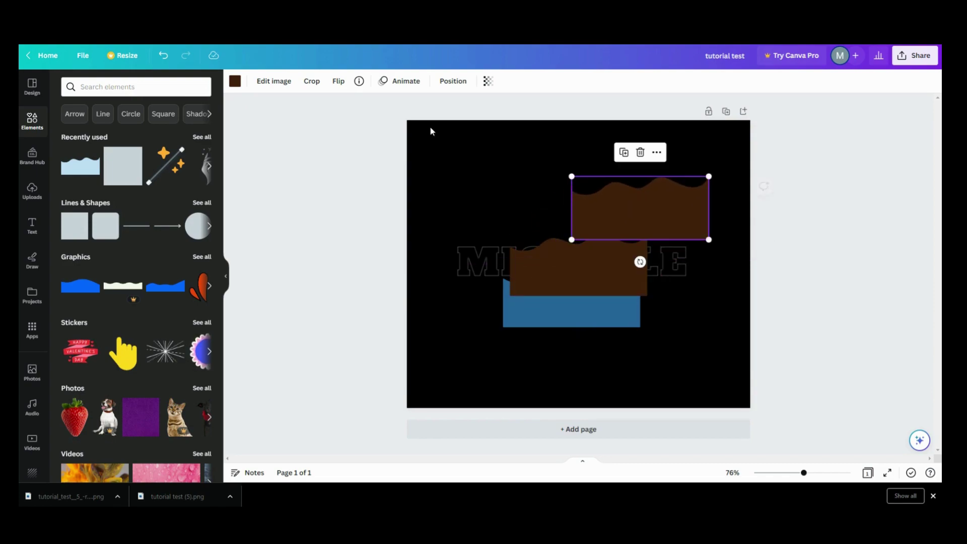
# Apply the Duotone effect Blush to the upper brown wave
pyautogui.click(236, 84)
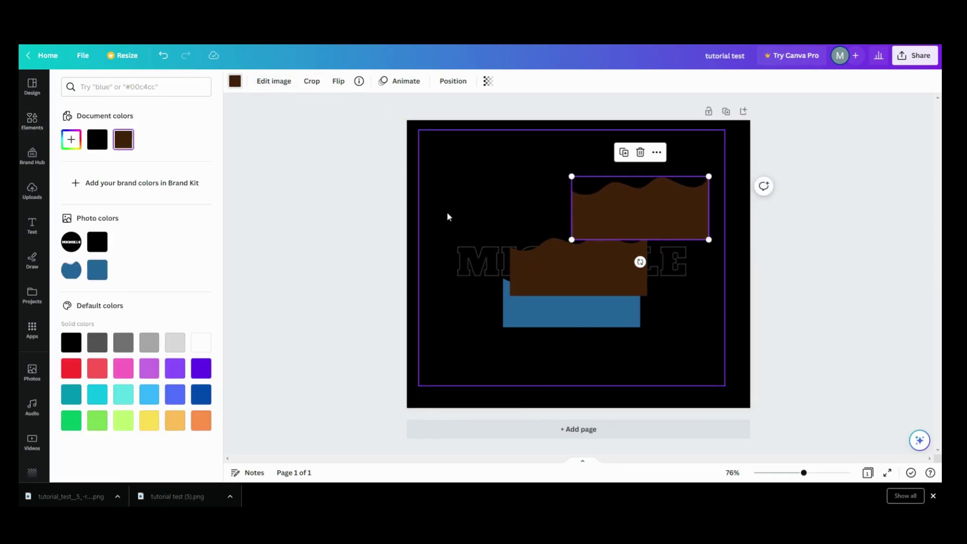
pyautogui.click(272, 82)
pyautogui.click(82, 220)
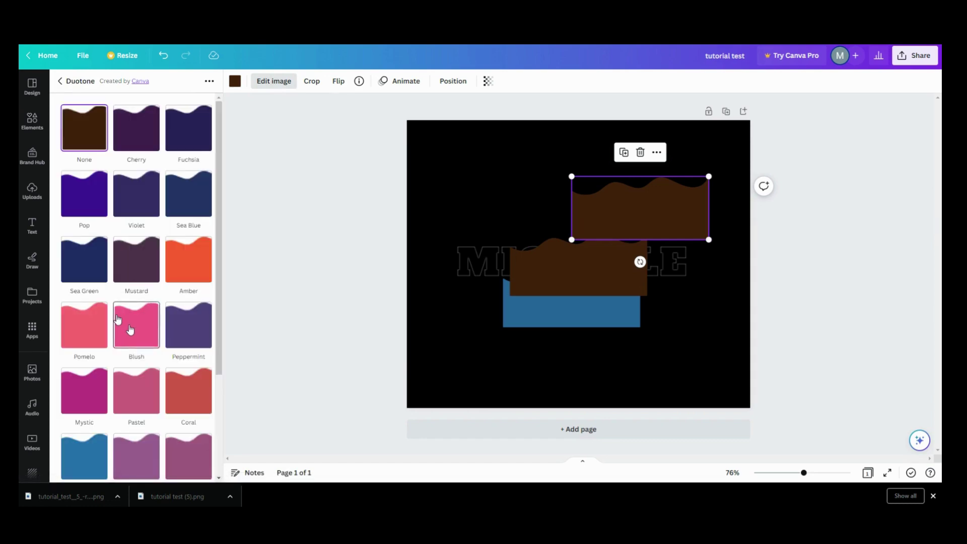
pyautogui.click(130, 328)
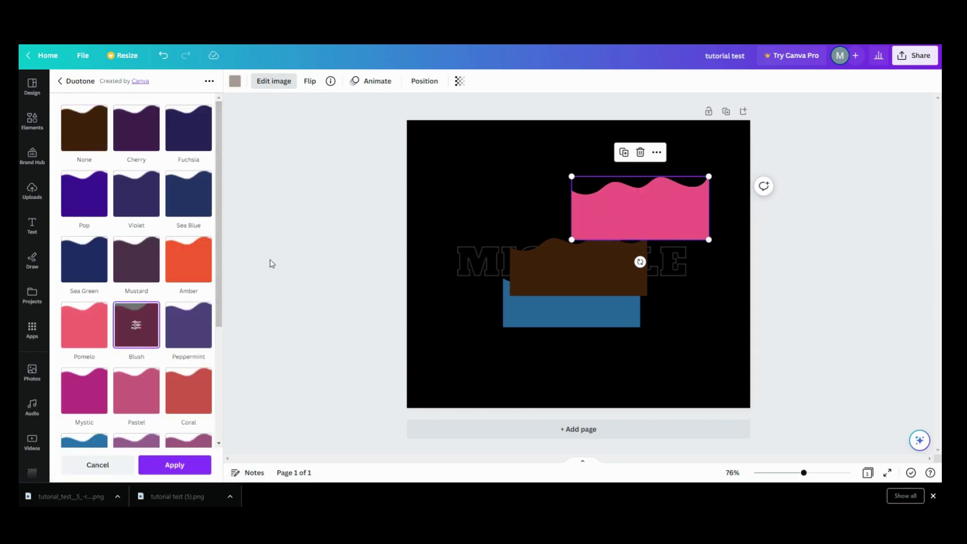
pyautogui.click(151, 464)
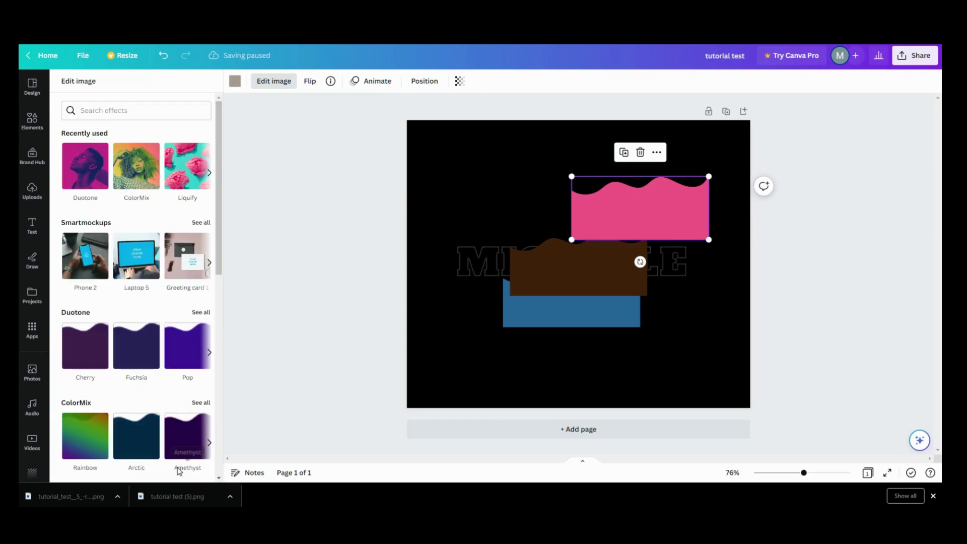
# Add a Drop shadow to the pink wave and open the shadow's direction options
pyautogui.click(98, 179)
pyautogui.click(188, 133)
pyautogui.click(189, 128)
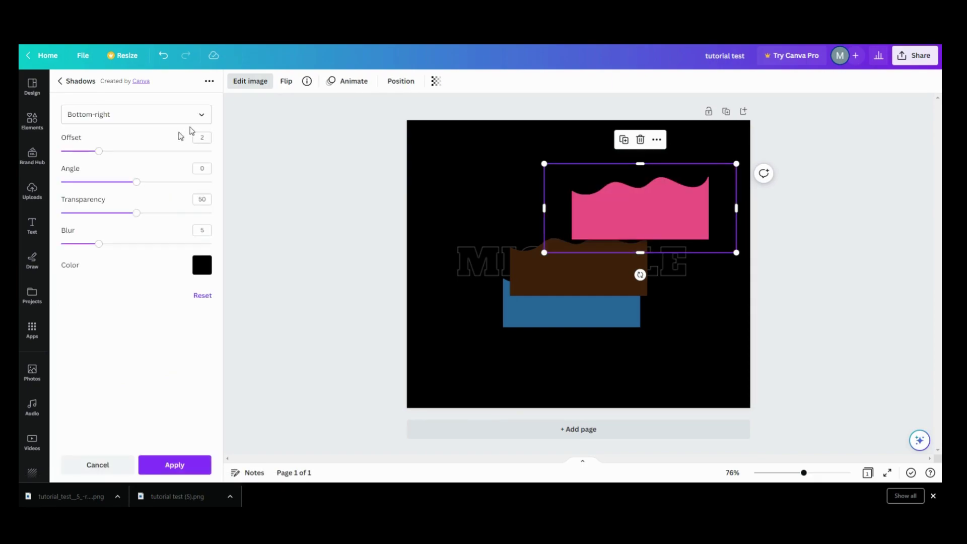
pyautogui.click(204, 117)
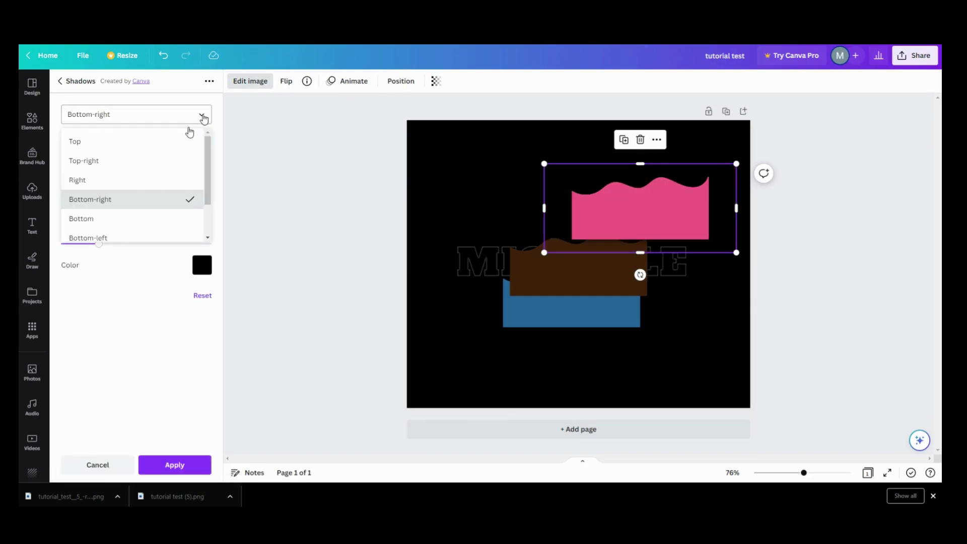
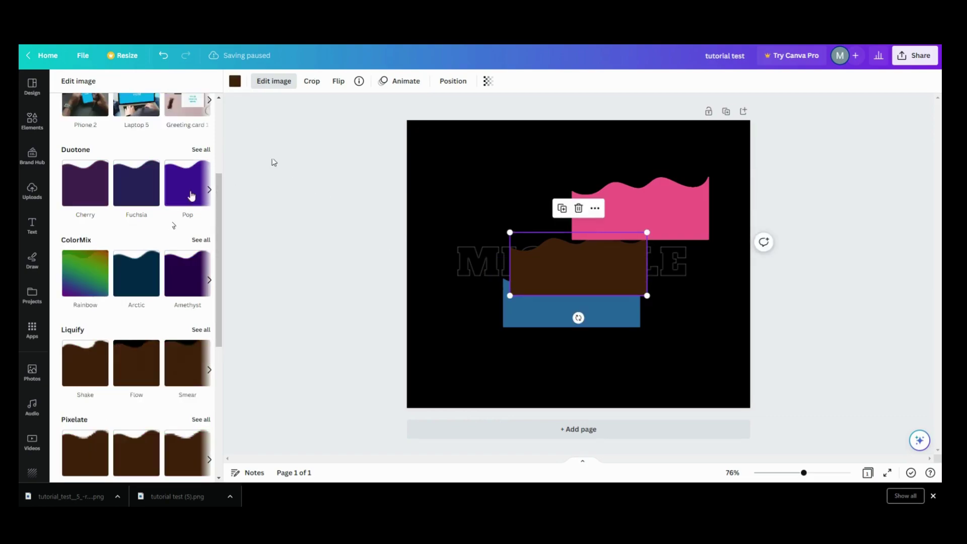
# Apply the Duotone effect Myrtle to the remaining brown wave
pyautogui.click(204, 150)
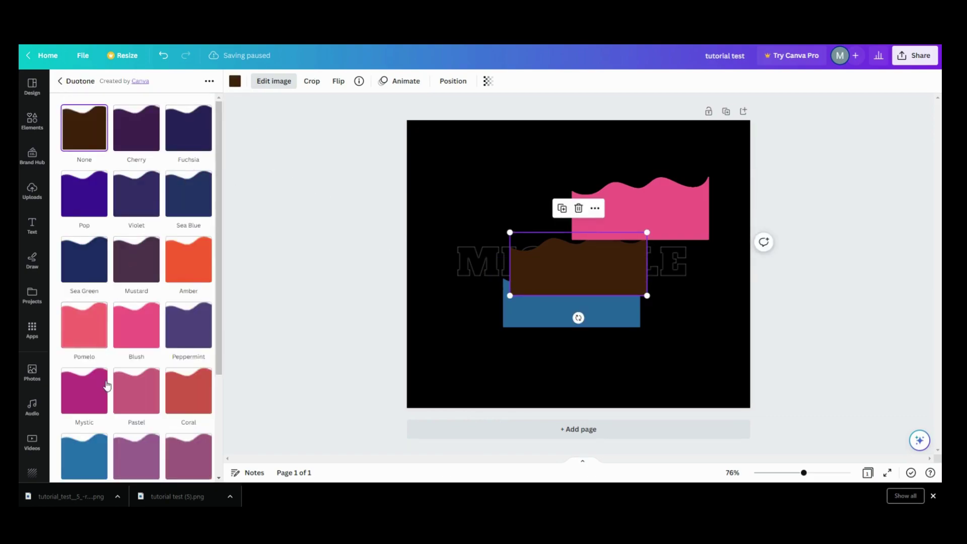
pyautogui.scroll(-2, 105, 381)
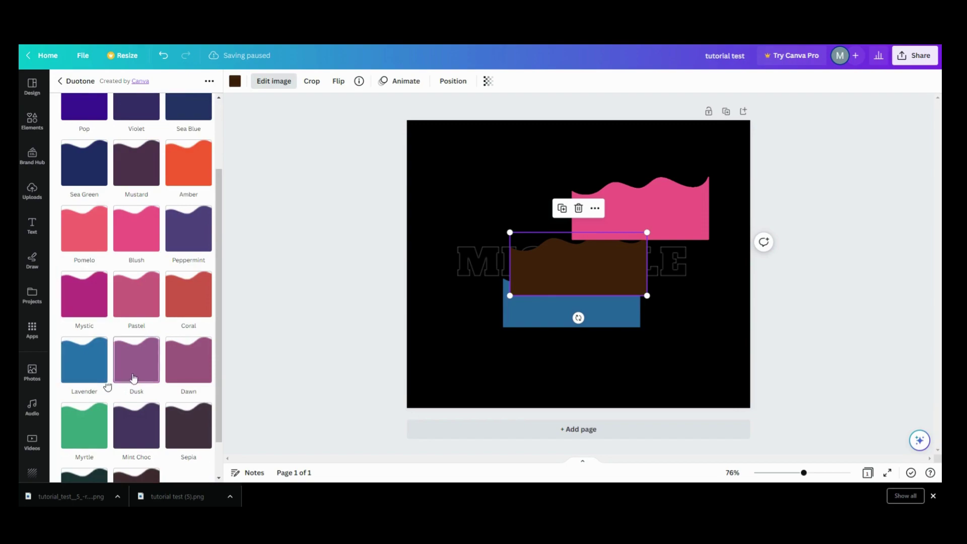
pyautogui.click(88, 431)
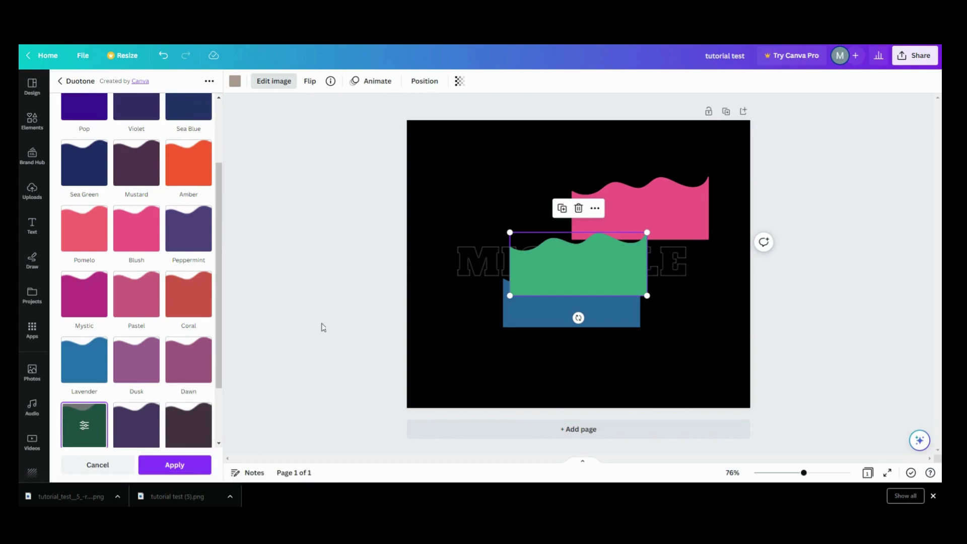
pyautogui.click(166, 472)
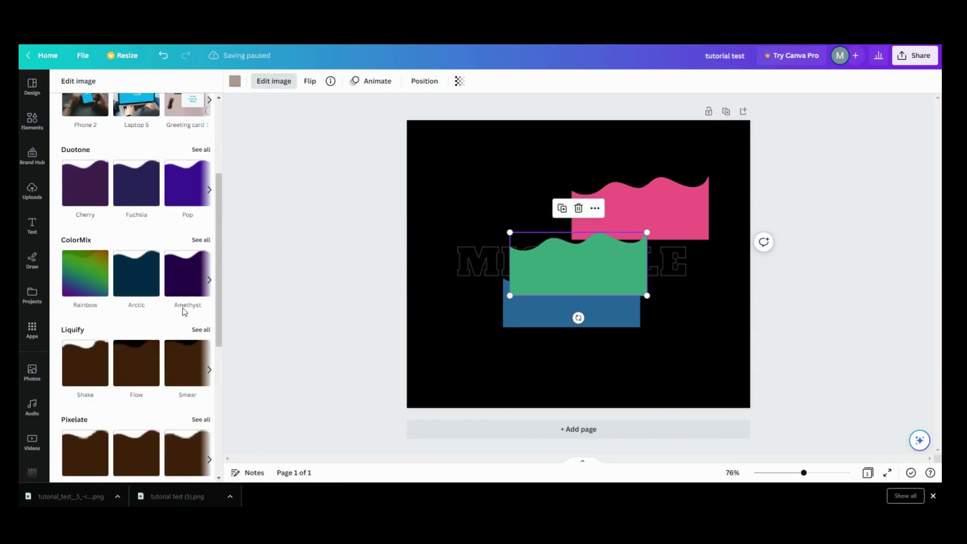
# Raise the green wave's brightness to 27
pyautogui.scroll(5, 183, 313)
pyautogui.scroll(3, 183, 312)
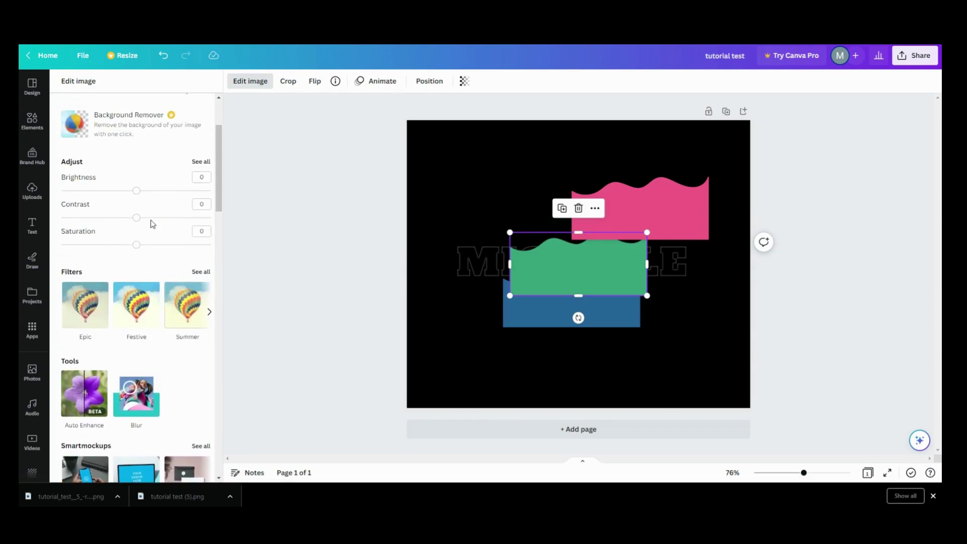
pyautogui.moveTo(138, 195); pyautogui.dragTo(158, 198)
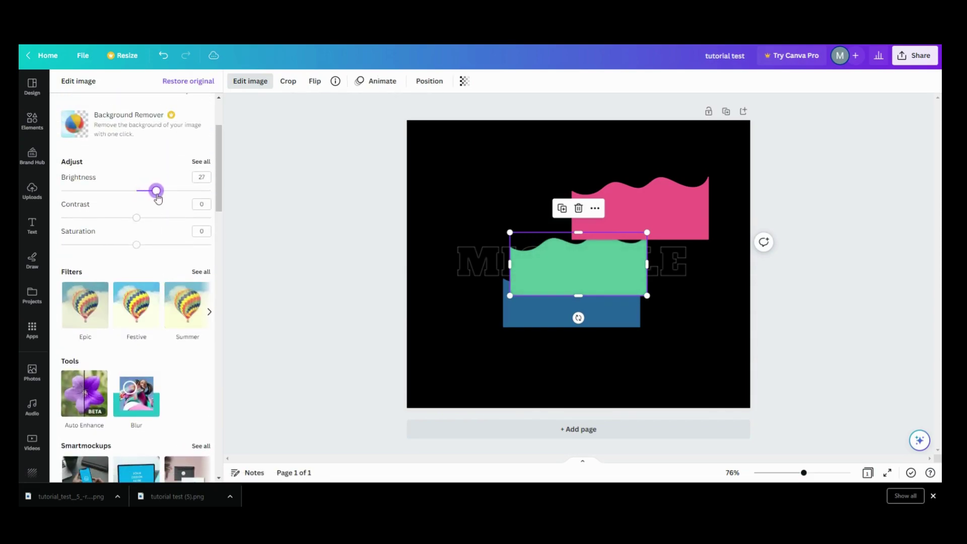
# Apply a Drop shadow to the green wave with a direction other than Bottom-right
pyautogui.scroll(-3, 124, 278)
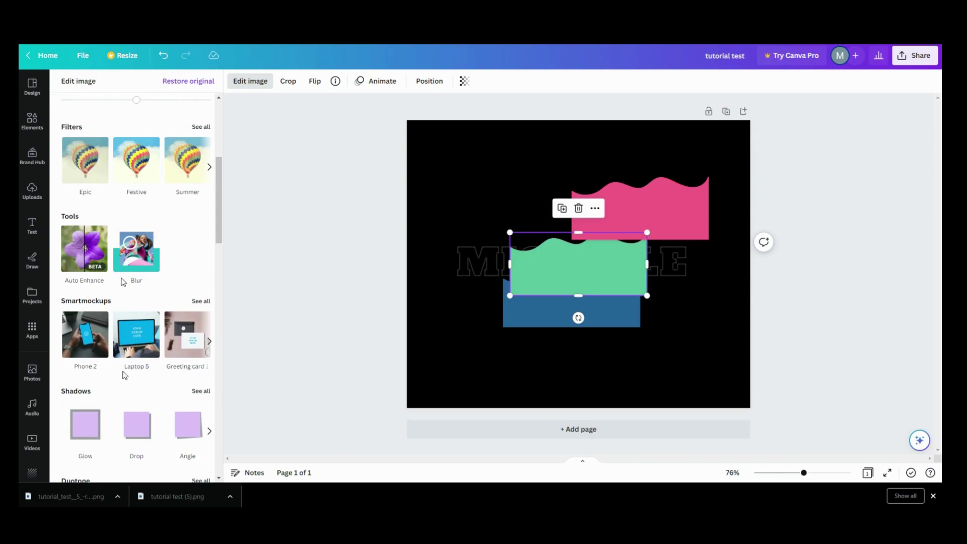
pyautogui.click(135, 431)
pyautogui.click(136, 430)
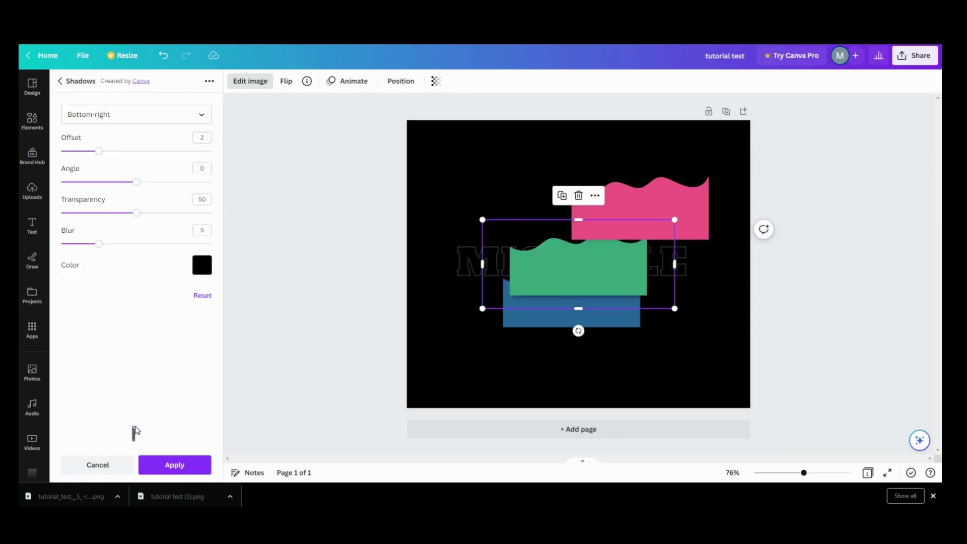
pyautogui.click(202, 115)
pyautogui.click(171, 146)
pyautogui.click(177, 464)
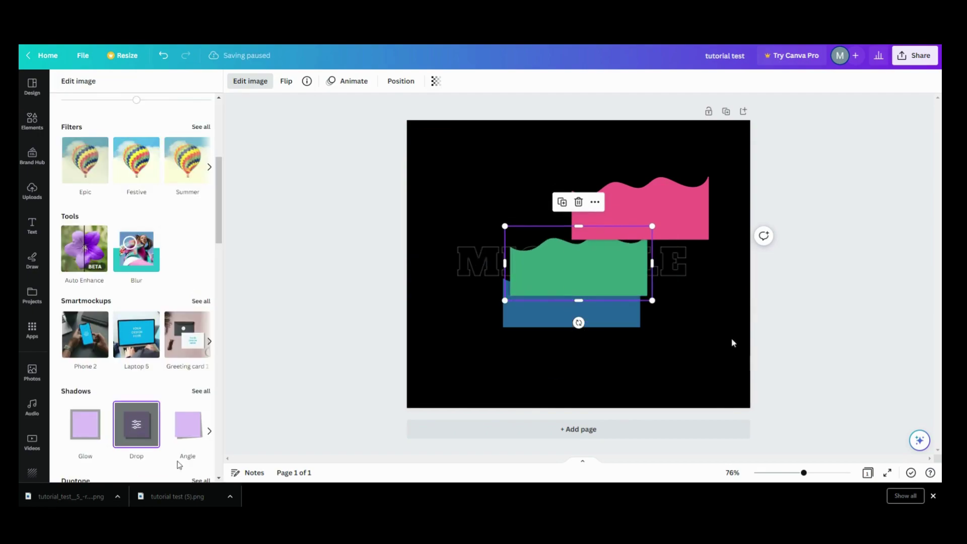
# Enlarge the green wave to nearly the page's width and place it over the lower half, beneath the lettering
pyautogui.moveTo(504, 300); pyautogui.dragTo(474, 341)
pyautogui.moveTo(651, 339); pyautogui.dragTo(721, 373)
pyautogui.moveTo(567, 306); pyautogui.dragTo(567, 325)
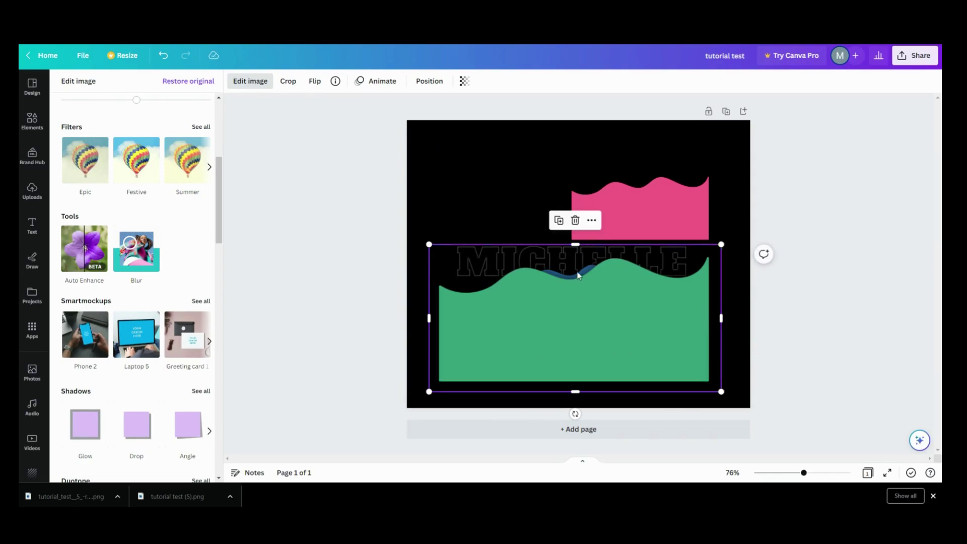
# Rotate the pink wave upside down, enlarge it, and position it above the lettering with its wavy edge facing down
pyautogui.click(612, 206)
pyautogui.moveTo(639, 266); pyautogui.dragTo(640, 163)
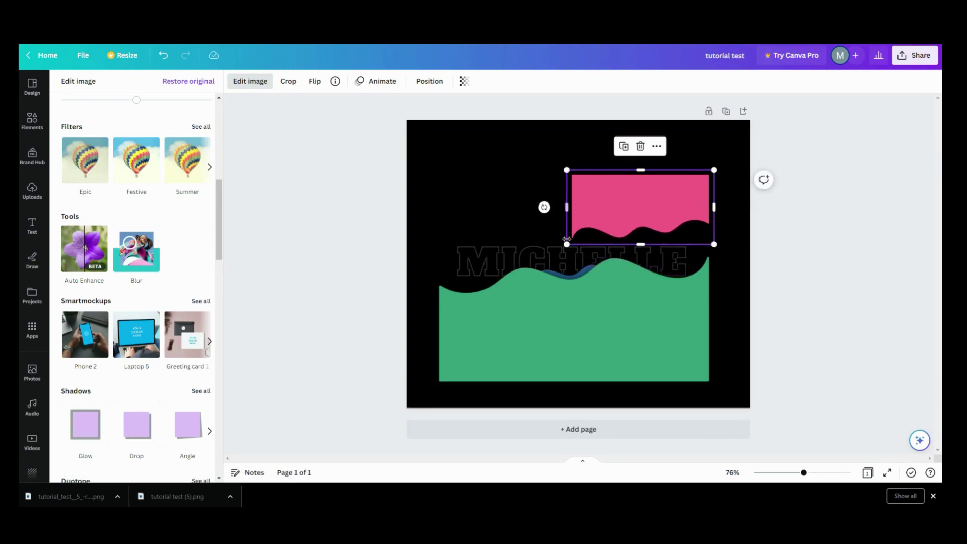
pyautogui.moveTo(564, 246); pyautogui.dragTo(482, 284)
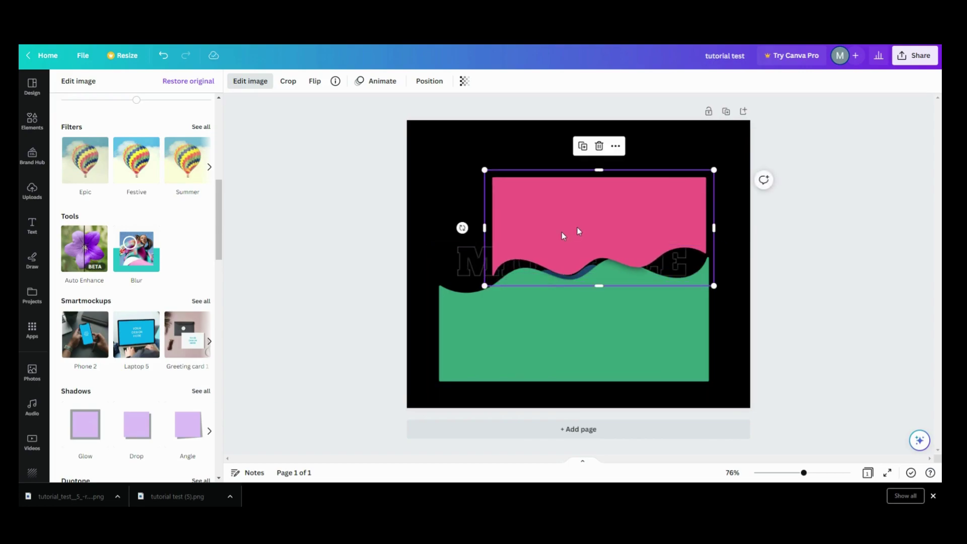
pyautogui.moveTo(591, 207); pyautogui.dragTo(540, 196)
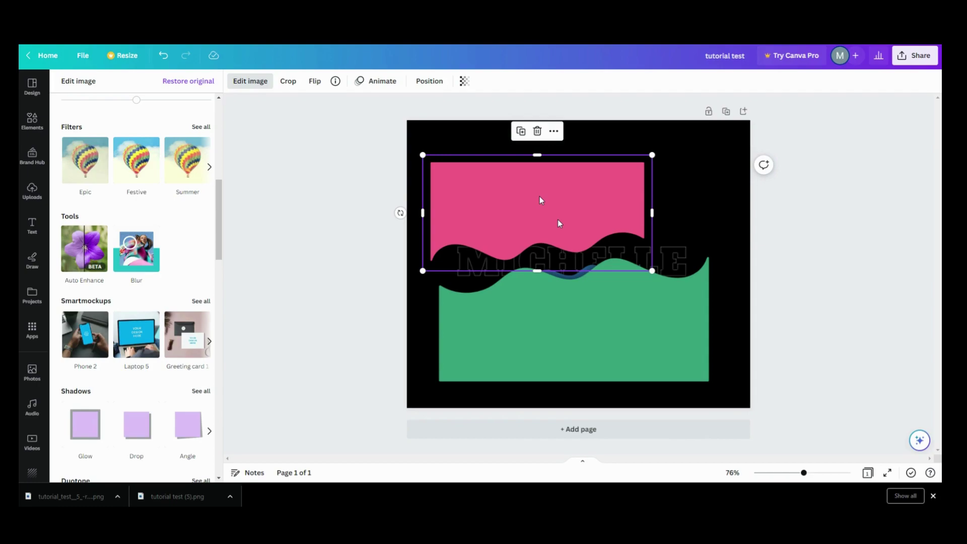
pyautogui.moveTo(653, 157); pyautogui.dragTo(693, 134)
# Lower the green wave slightly and enlarge the blue wave behind it to about the same width
pyautogui.moveTo(605, 325); pyautogui.dragTo(609, 339)
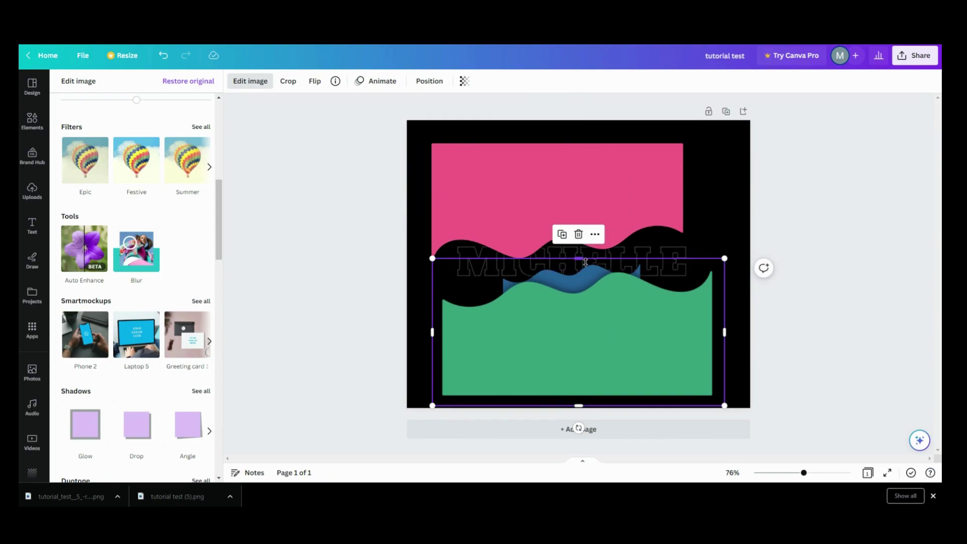
pyautogui.click(428, 82)
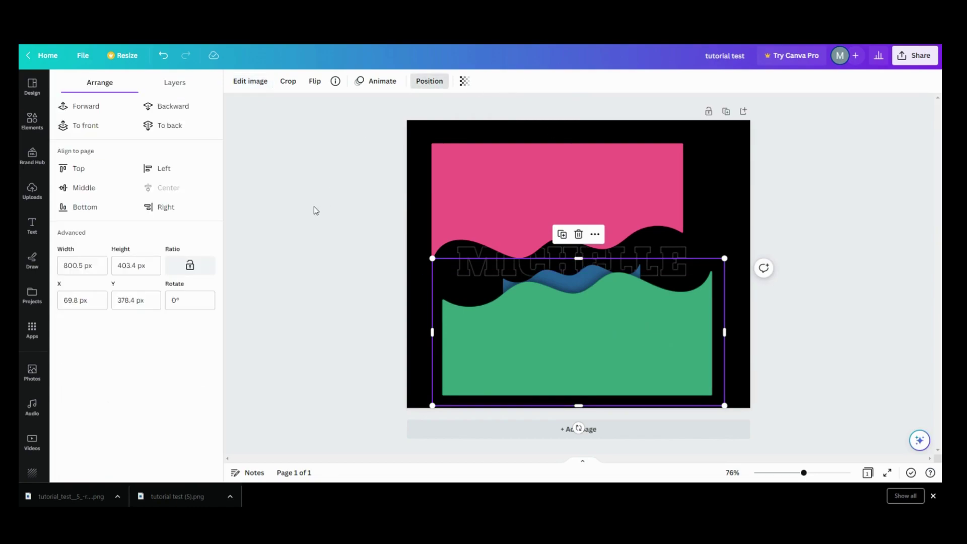
pyautogui.click(183, 86)
pyautogui.click(151, 217)
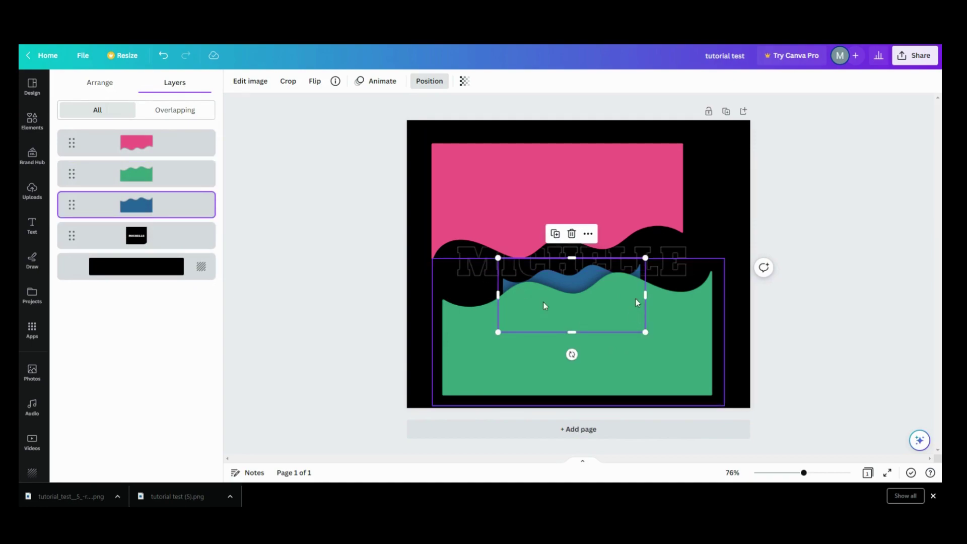
pyautogui.moveTo(645, 258); pyautogui.dragTo(720, 226)
pyautogui.moveTo(497, 333); pyautogui.dragTo(429, 357)
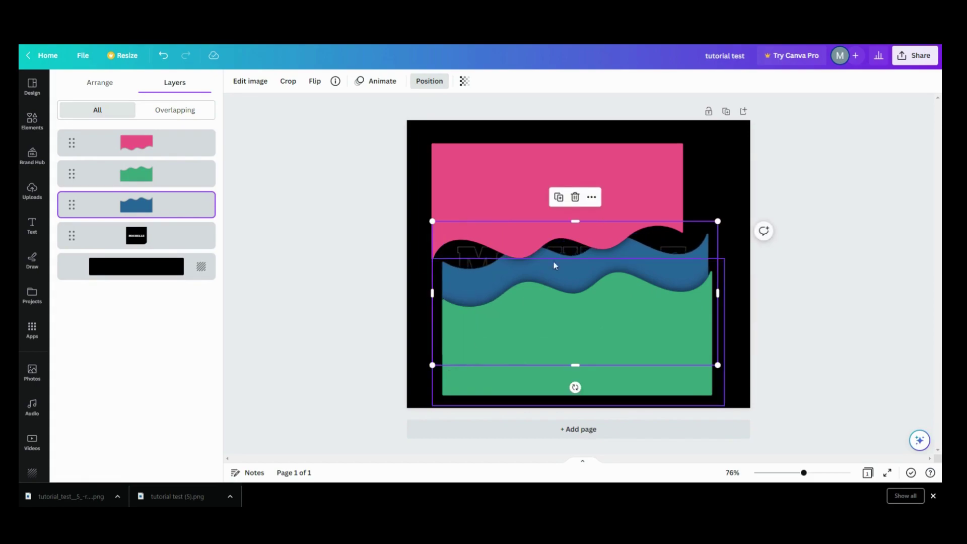
# Shift the pink wave slightly down and right, and enlarge it until it spans the width of the other waves
pyautogui.click(539, 188)
pyautogui.moveTo(539, 189)
pyautogui.mouseDown()
pyautogui.moveTo(568, 193)
pyautogui.moveTo(540, 195)
pyautogui.mouseUp()
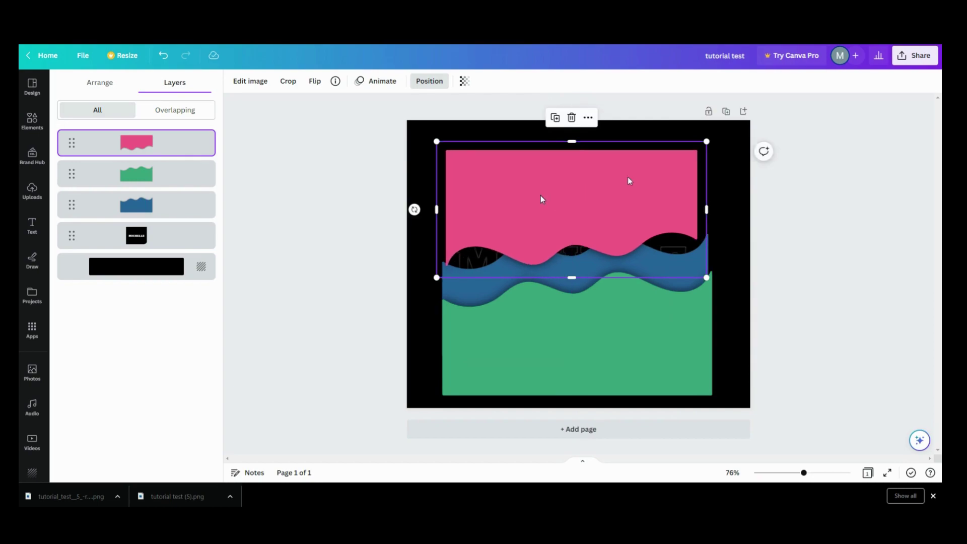
pyautogui.moveTo(706, 141); pyautogui.dragTo(735, 131)
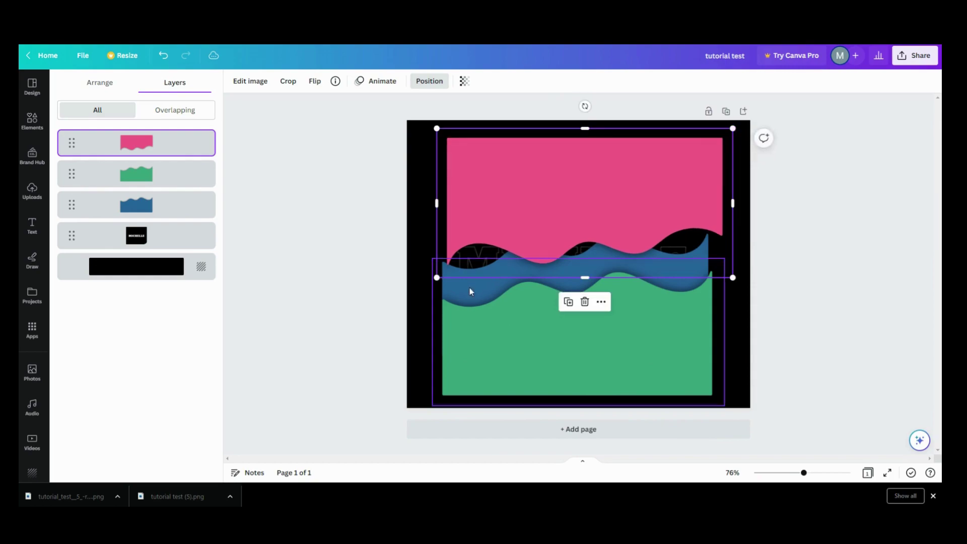
# Create a custom animation for the pink wave along a small looping freehand path, using the Smooth movement style
pyautogui.click(379, 82)
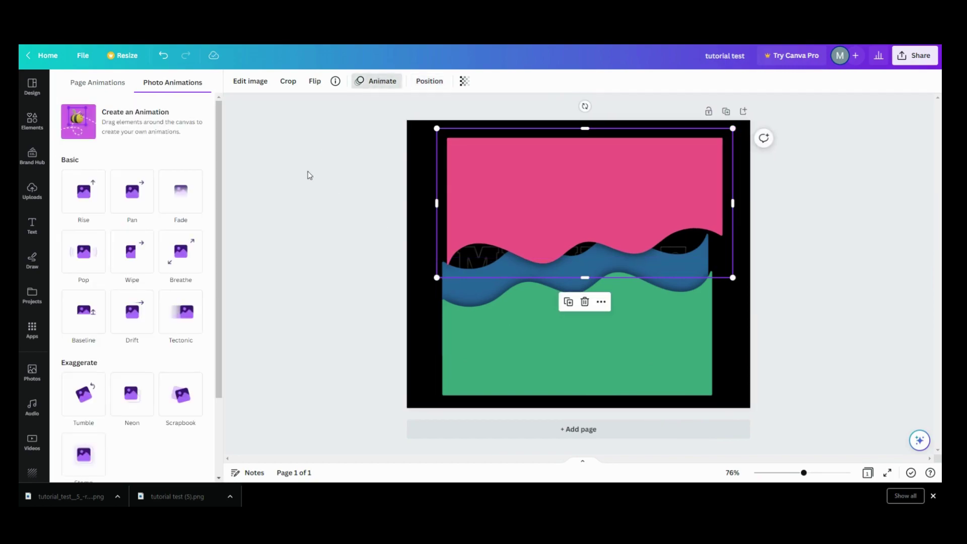
pyautogui.click(85, 118)
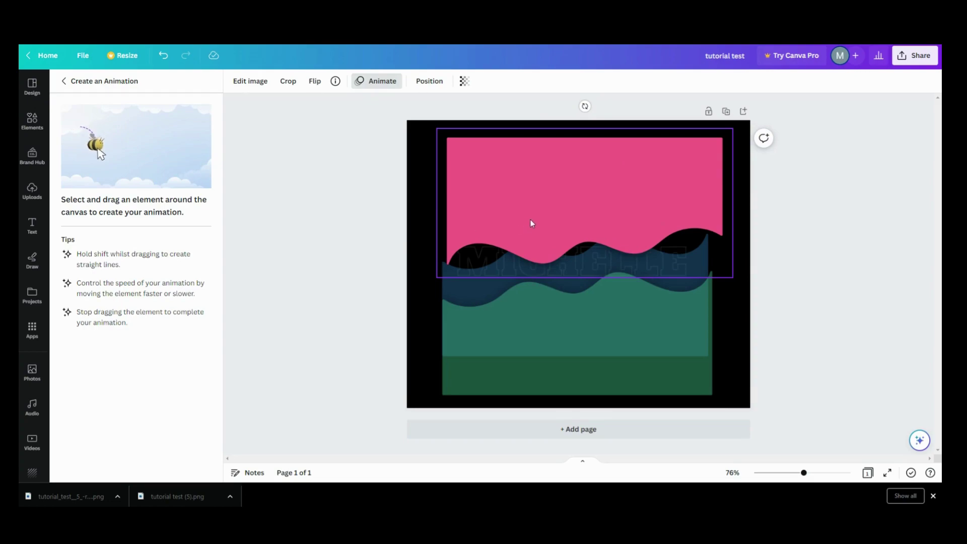
pyautogui.moveTo(529, 219)
pyautogui.mouseDown()
pyautogui.moveTo(501, 227)
pyautogui.moveTo(529, 219)
pyautogui.moveTo(535, 241)
pyautogui.moveTo(544, 235)
pyautogui.moveTo(512, 231)
pyautogui.mouseUp()
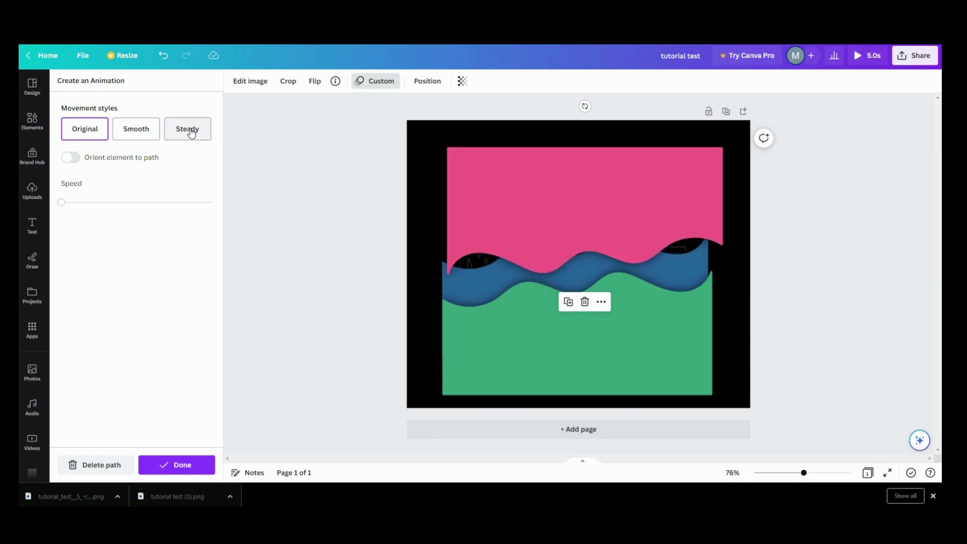
pyautogui.click(136, 128)
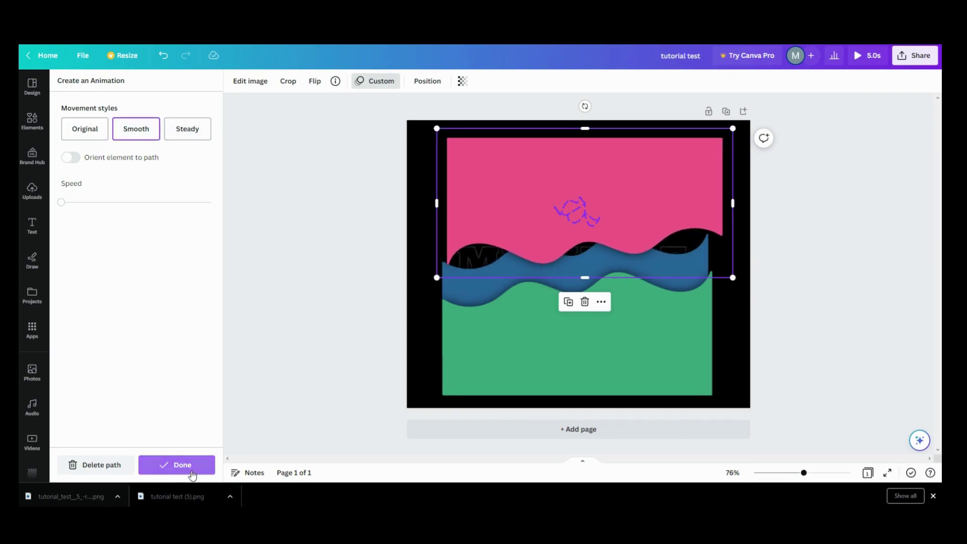
pyautogui.click(176, 464)
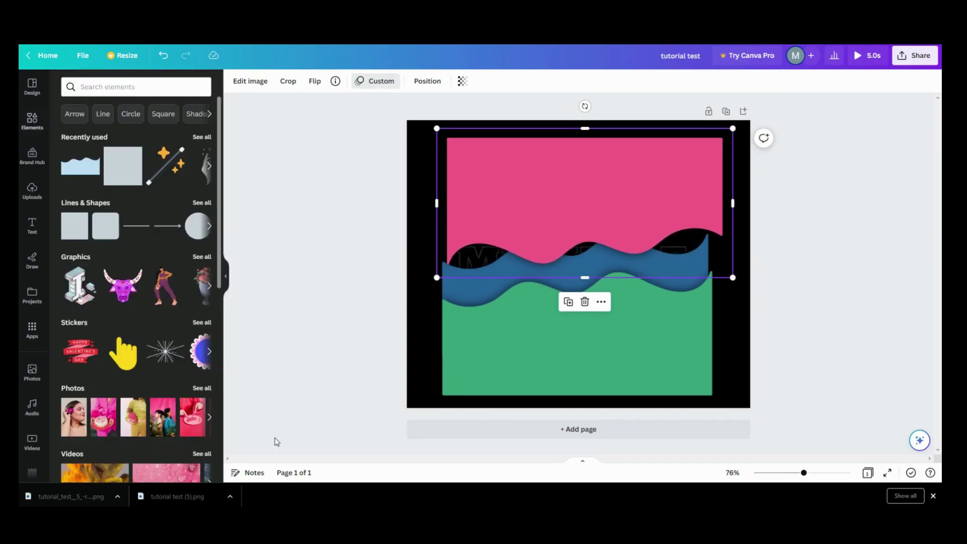
# Create a custom animation for the green wave along a freehand path, using the Smooth movement style
pyautogui.click(490, 334)
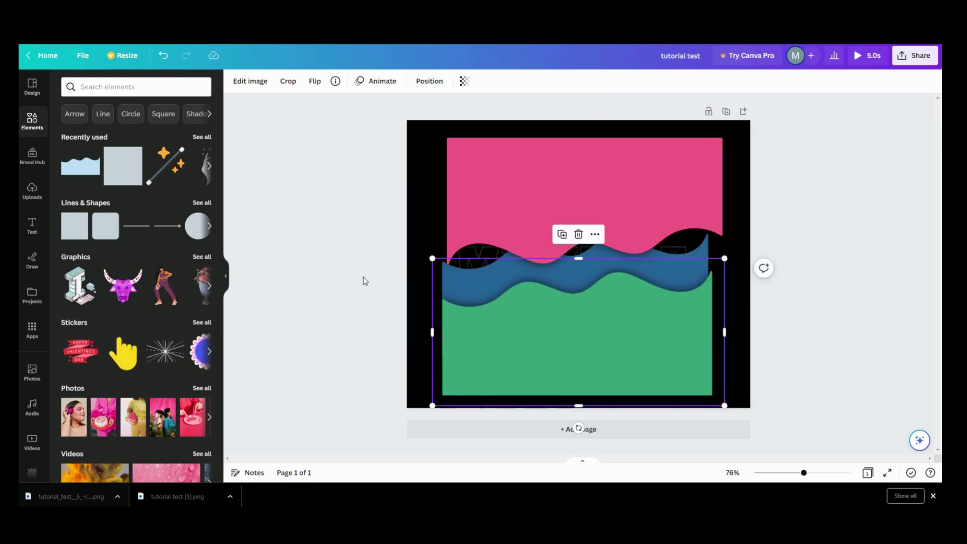
pyautogui.click(372, 81)
pyautogui.click(134, 126)
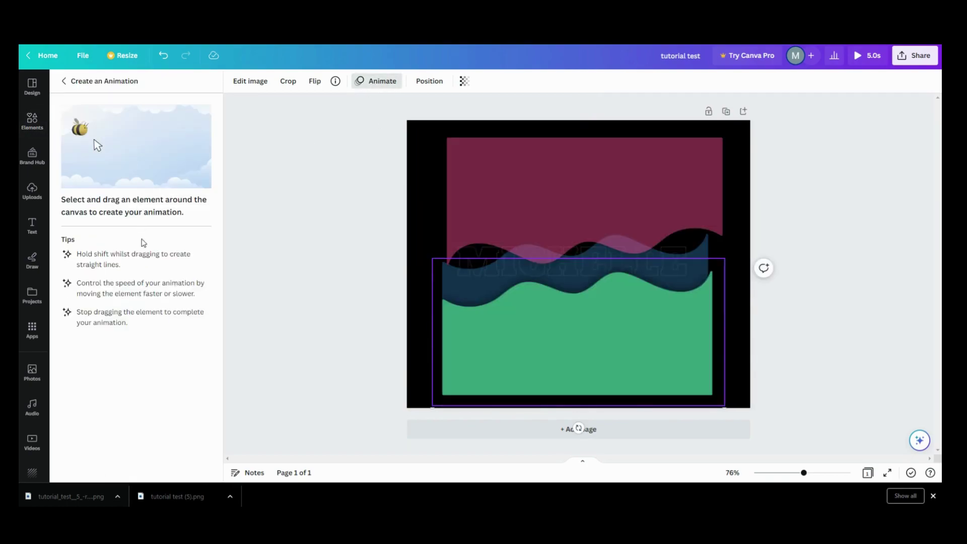
pyautogui.moveTo(520, 355)
pyautogui.mouseDown()
pyautogui.moveTo(507, 346)
pyautogui.moveTo(546, 337)
pyautogui.moveTo(497, 335)
pyautogui.moveTo(510, 333)
pyautogui.mouseUp()
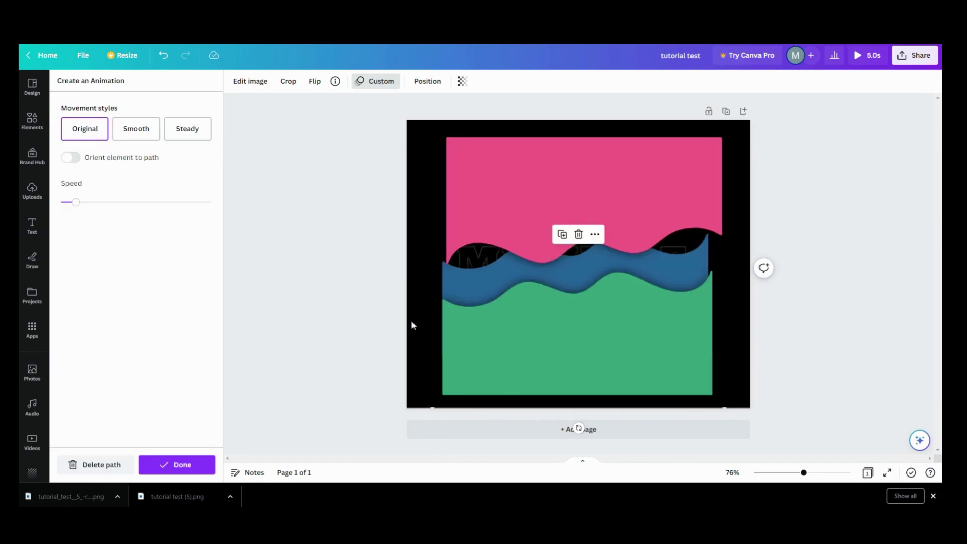
pyautogui.click(136, 129)
pyautogui.click(203, 461)
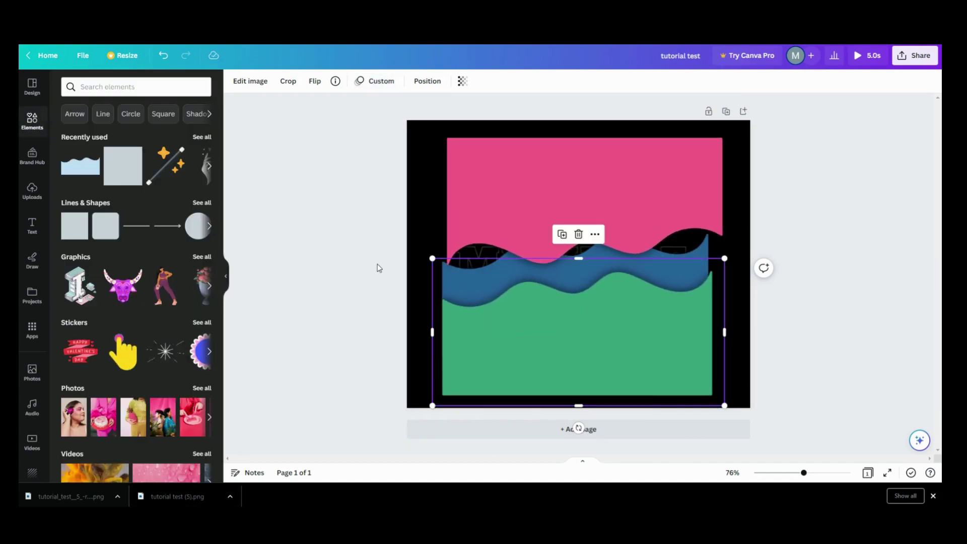
# Select the blue wave's layer and create a custom animation for it along a freehand path
pyautogui.click(427, 81)
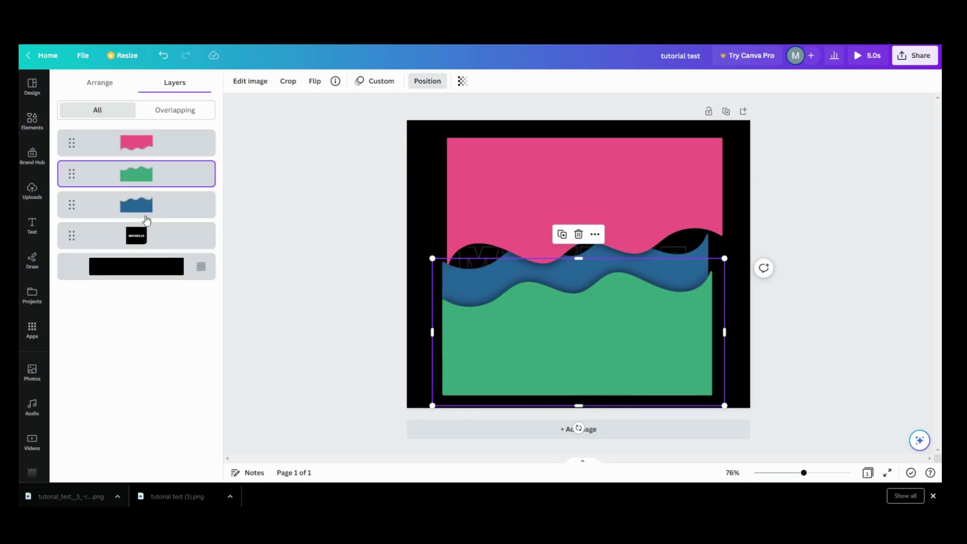
pyautogui.click(133, 211)
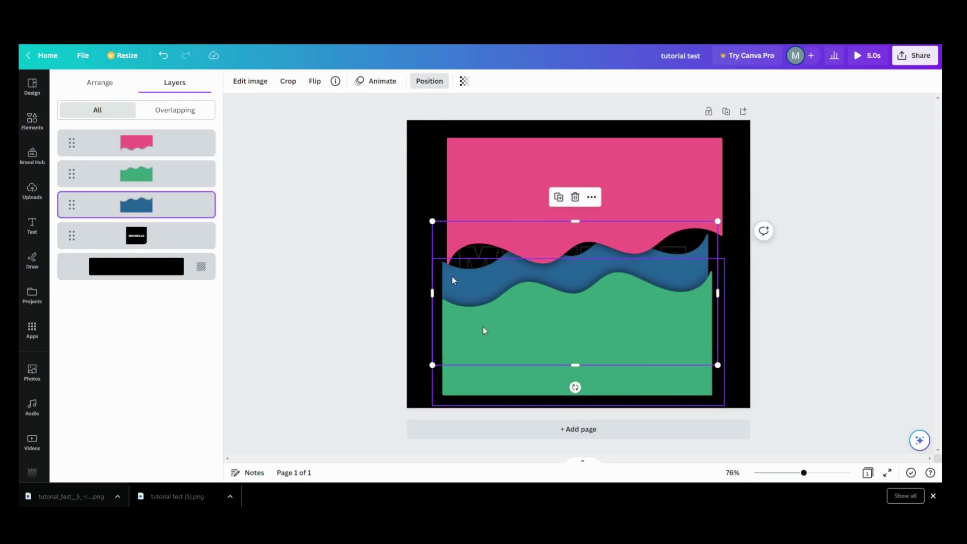
pyautogui.click(377, 81)
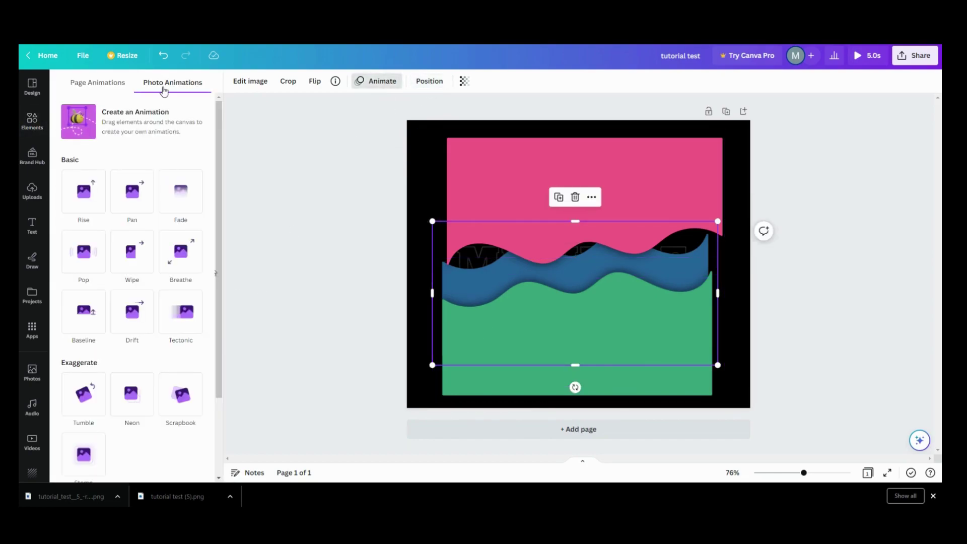
pyautogui.click(144, 124)
pyautogui.moveTo(568, 277)
pyautogui.mouseDown()
pyautogui.moveTo(554, 272)
pyautogui.moveTo(598, 267)
pyautogui.moveTo(559, 257)
pyautogui.mouseUp()
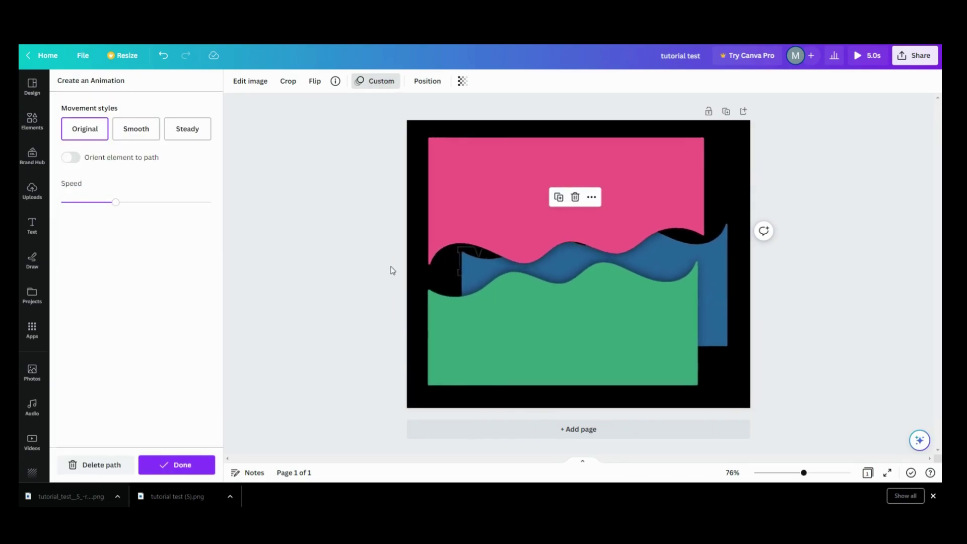
# Bring the cut-out lettering layer to the front and enlarge it slightly to cover more of the waves
pyautogui.click(419, 82)
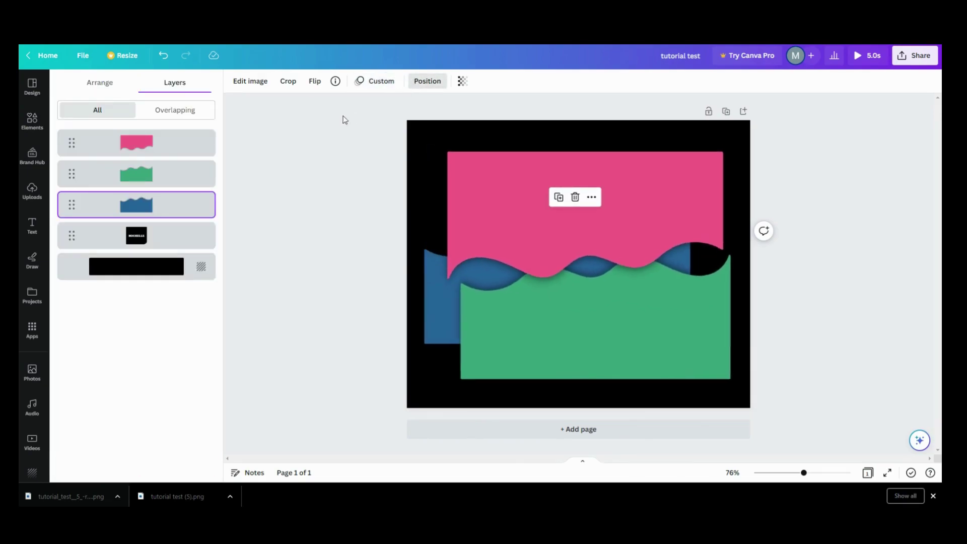
pyautogui.click(179, 246)
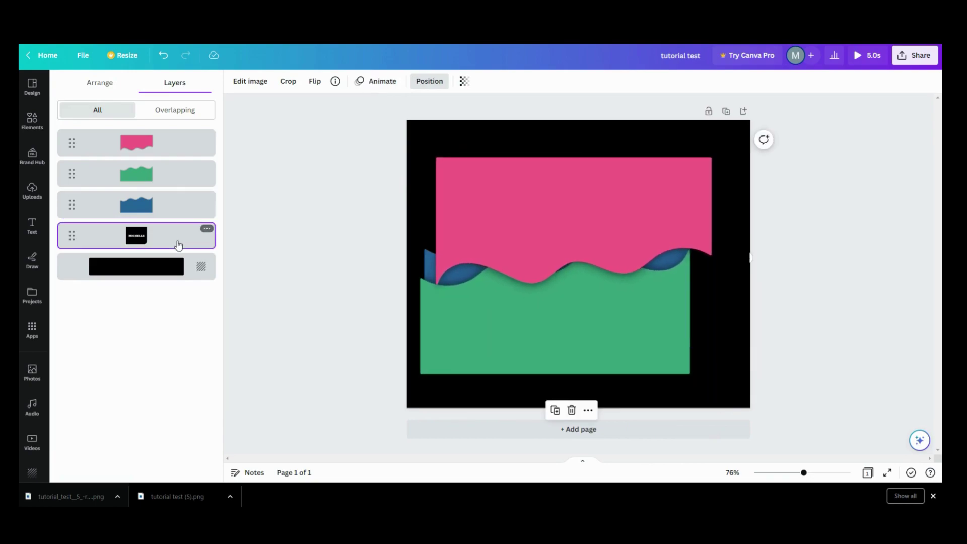
pyautogui.click(207, 228)
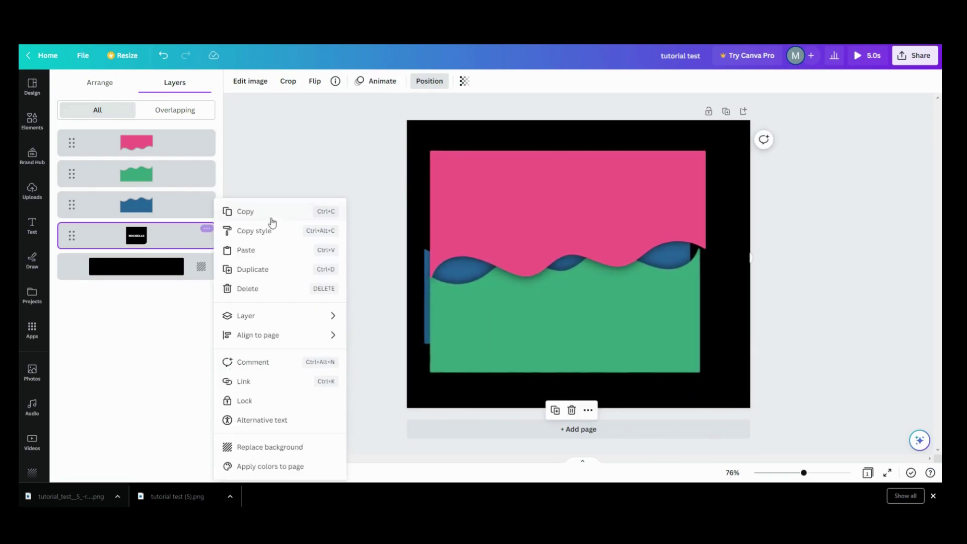
pyautogui.moveTo(266, 317)
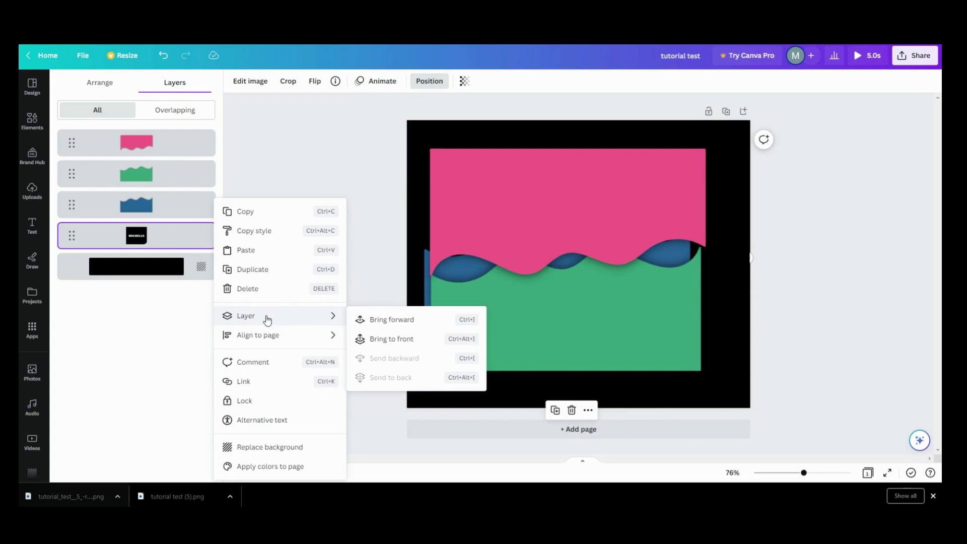
pyautogui.click(373, 339)
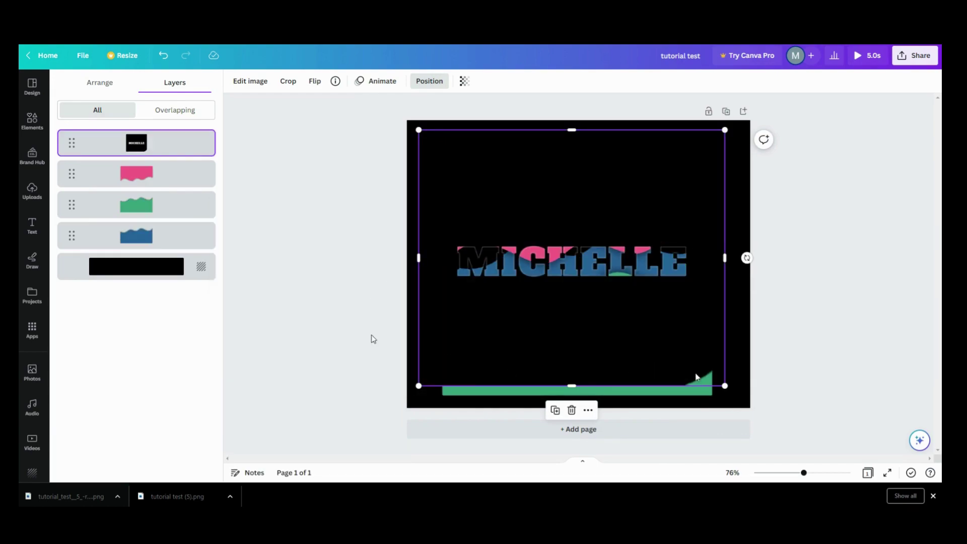
pyautogui.moveTo(725, 385); pyautogui.dragTo(732, 392)
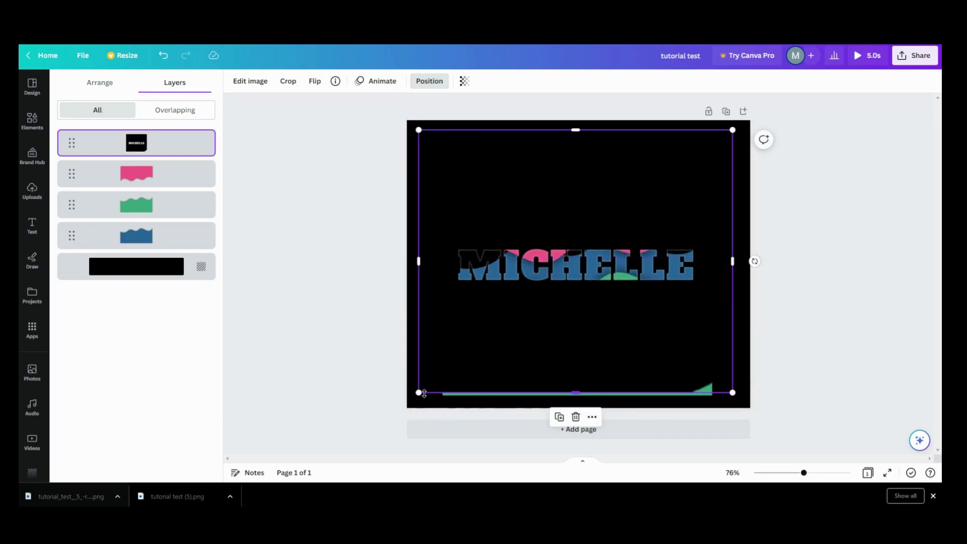
pyautogui.moveTo(419, 392); pyautogui.dragTo(414, 396)
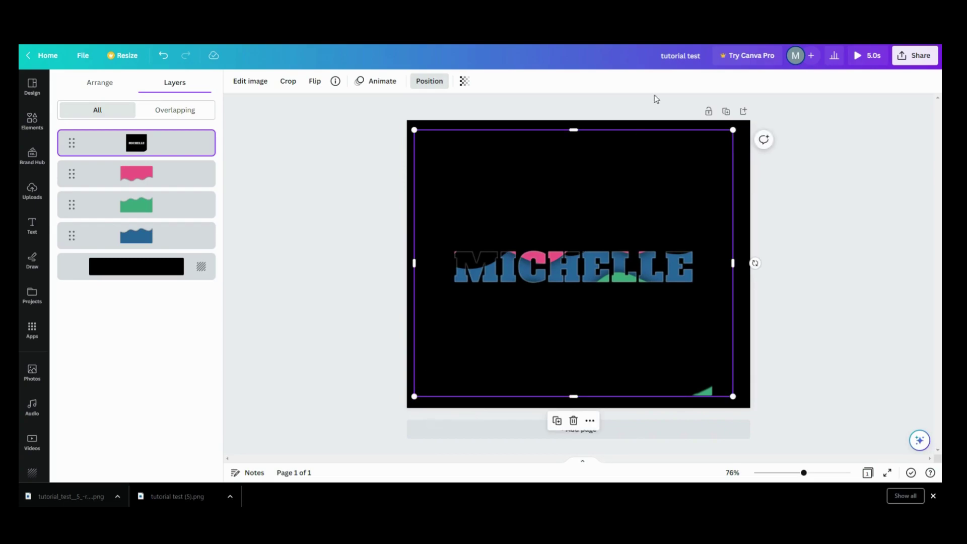
# Preview the animation and set the cut-out lettering image's brightness to -100
pyautogui.click(864, 57)
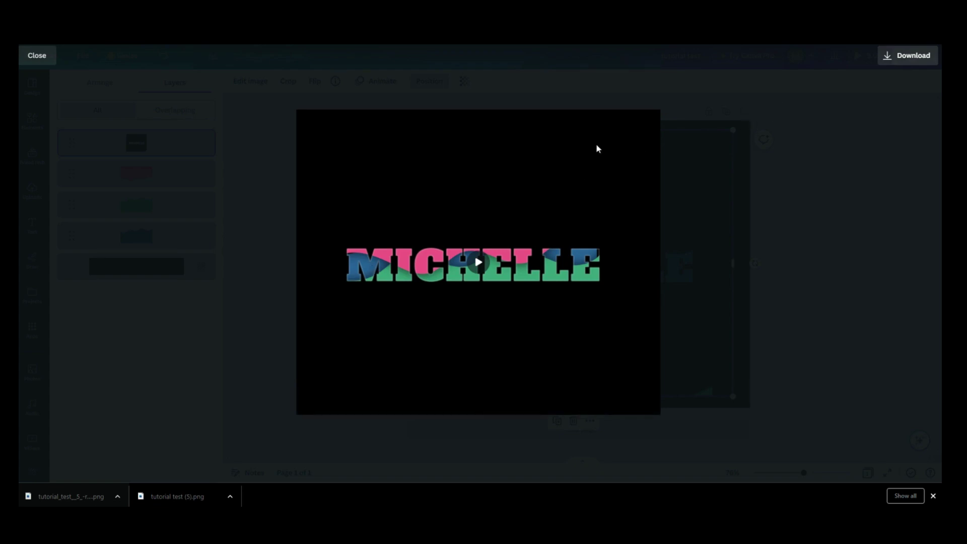
pyautogui.click(50, 57)
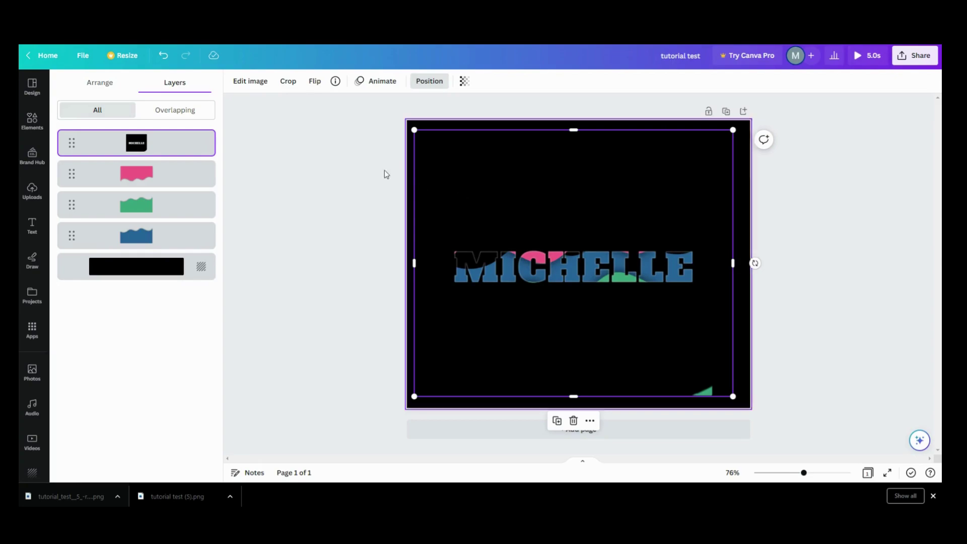
pyautogui.click(238, 86)
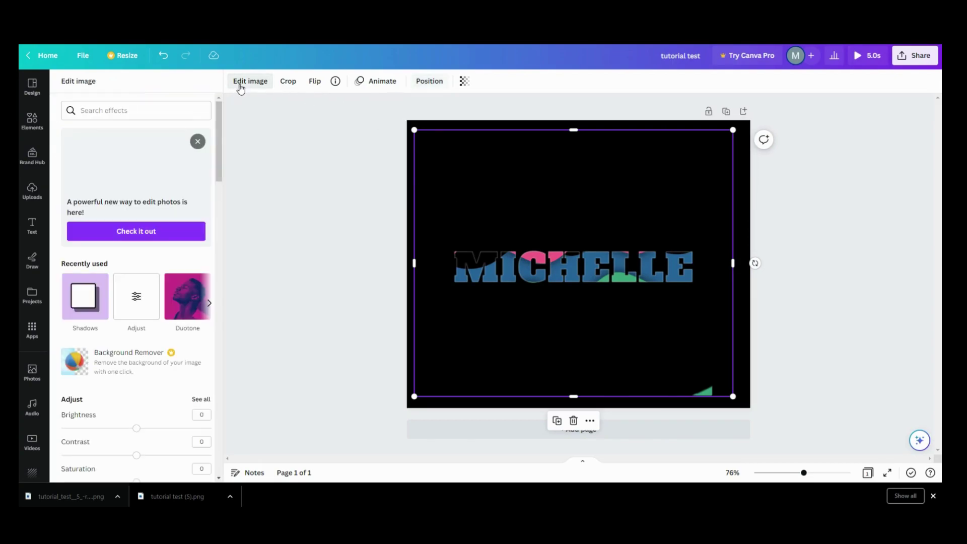
pyautogui.click(135, 303)
pyautogui.moveTo(136, 124); pyautogui.dragTo(37, 126)
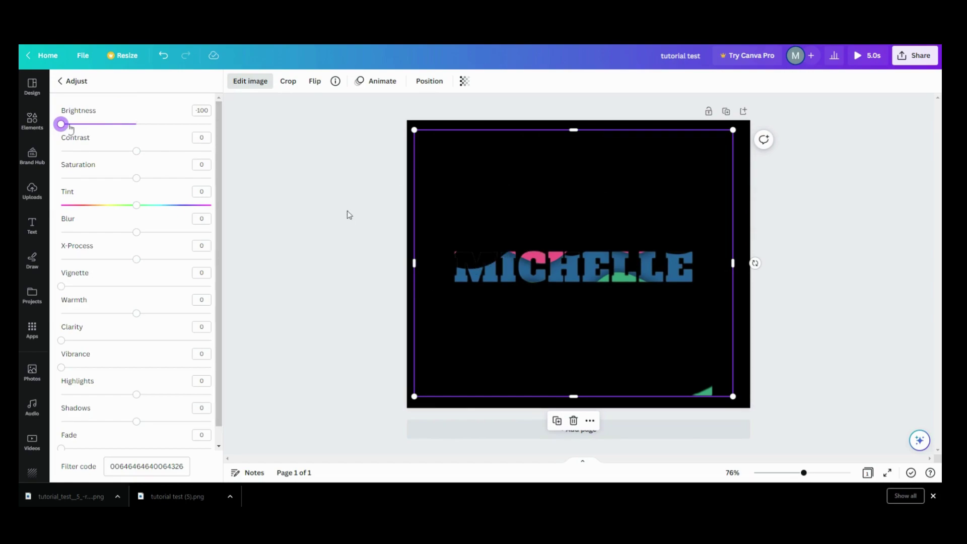
pyautogui.press('Escape')
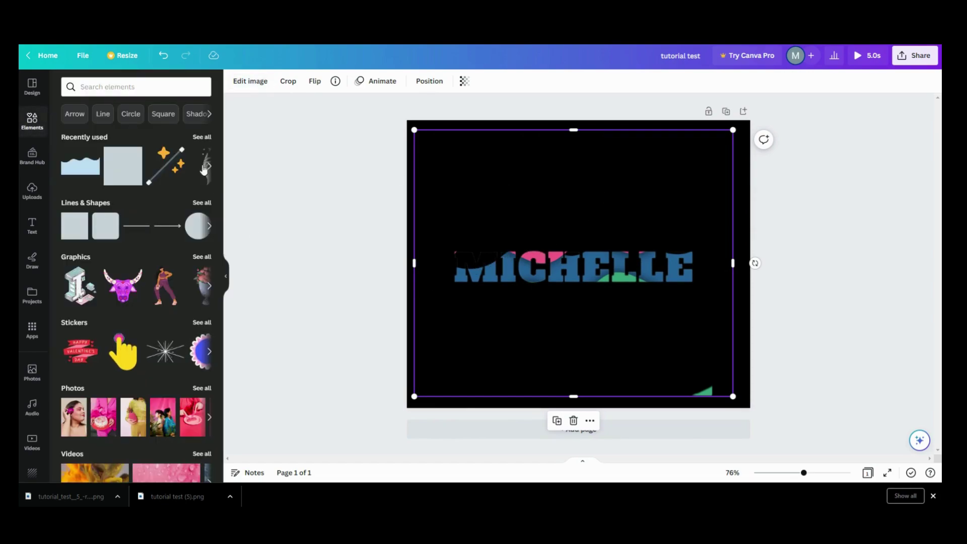
# Add the Water Splash Illustration from the recently used elements to the design
pyautogui.click(201, 137)
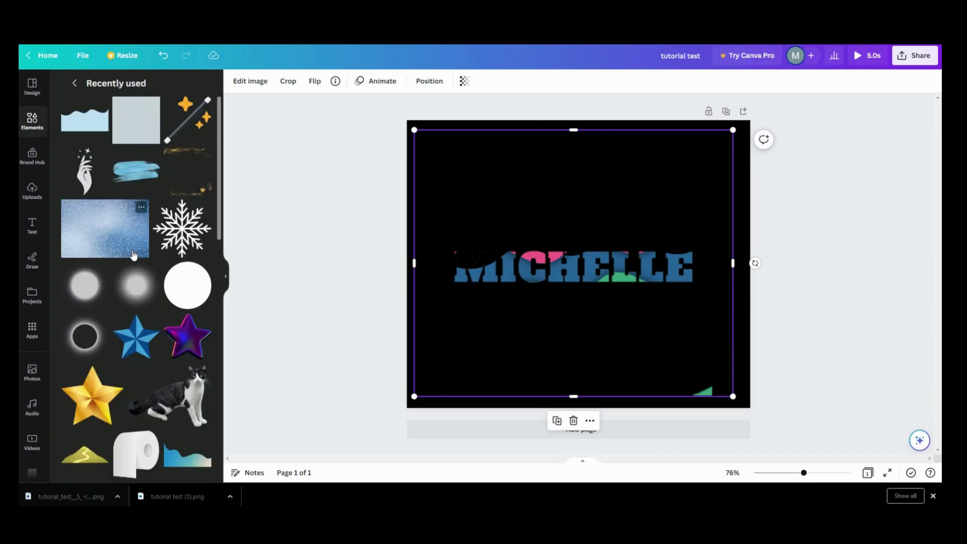
pyautogui.scroll(-5, 133, 256)
pyautogui.scroll(-4, 132, 256)
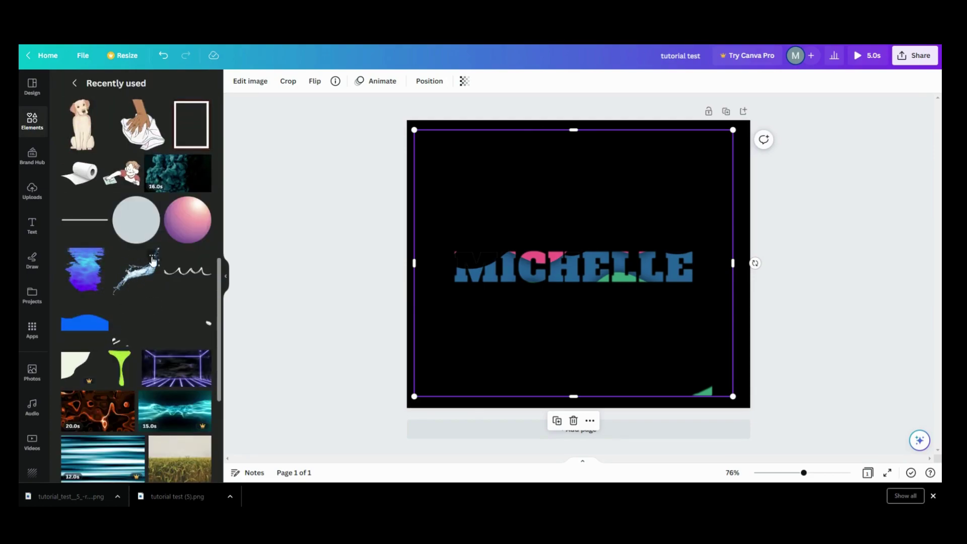
pyautogui.click(152, 256)
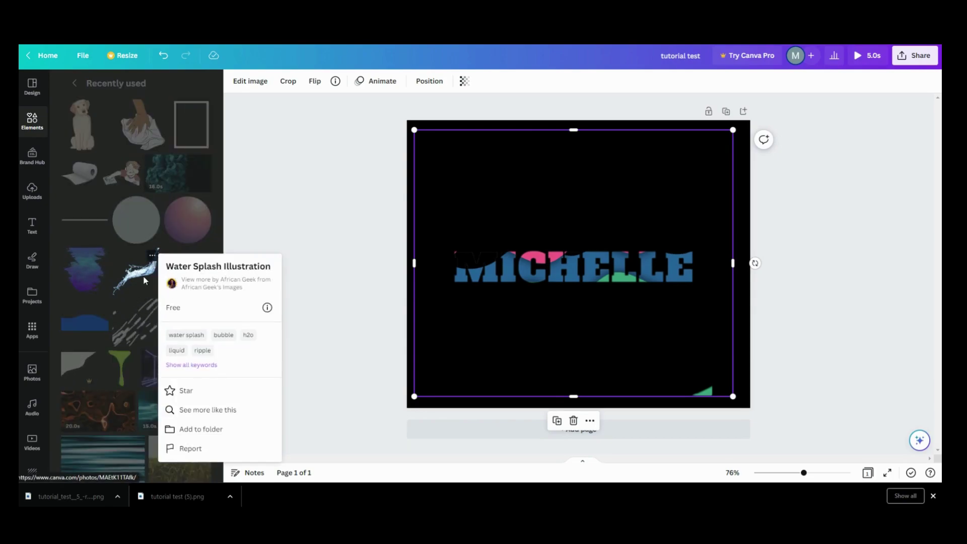
pyautogui.click(138, 276)
pyautogui.click(136, 272)
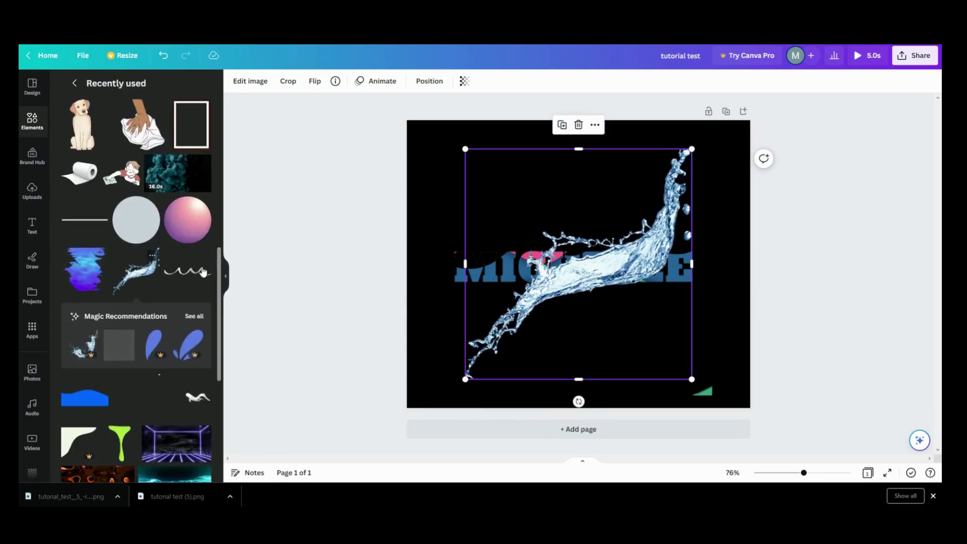
# Set the water splash's brightness to -100, contrast to 100 and saturation to -100
pyautogui.click(250, 83)
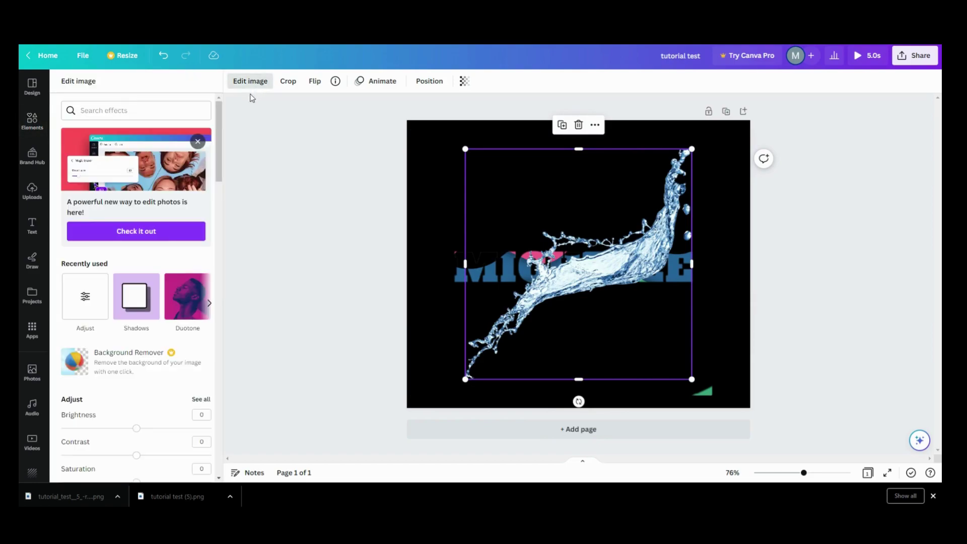
pyautogui.moveTo(136, 124); pyautogui.dragTo(41, 146)
pyautogui.moveTo(137, 151); pyautogui.dragTo(233, 151)
pyautogui.moveTo(137, 181); pyautogui.dragTo(19, 186)
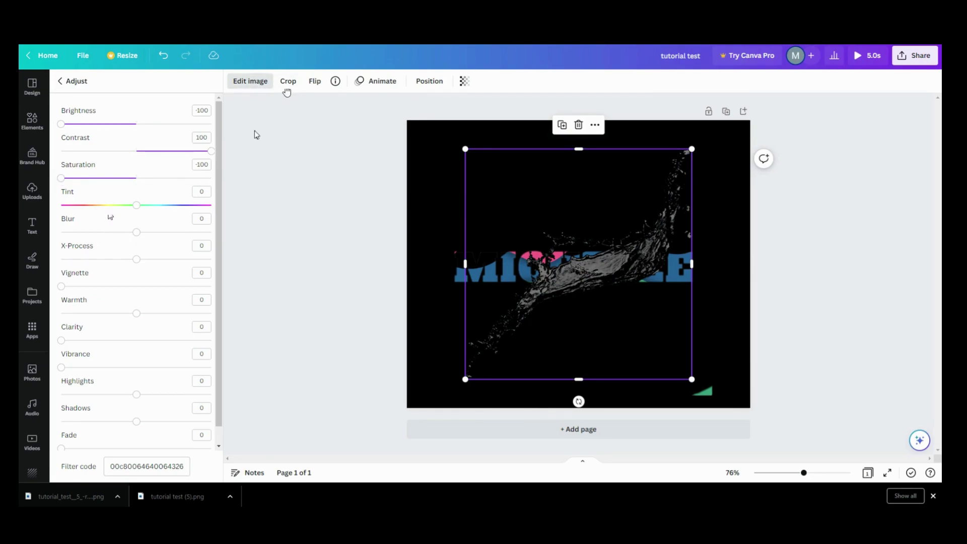
pyautogui.press('Escape')
# Apply the Mono duotone effect to the water splash image
pyautogui.click(251, 83)
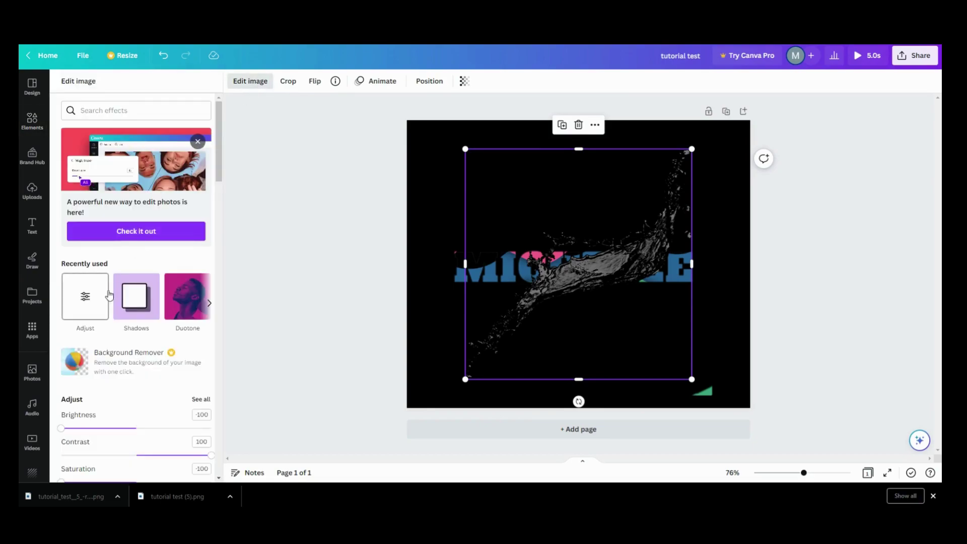
pyautogui.click(180, 300)
pyautogui.scroll(-3, 180, 301)
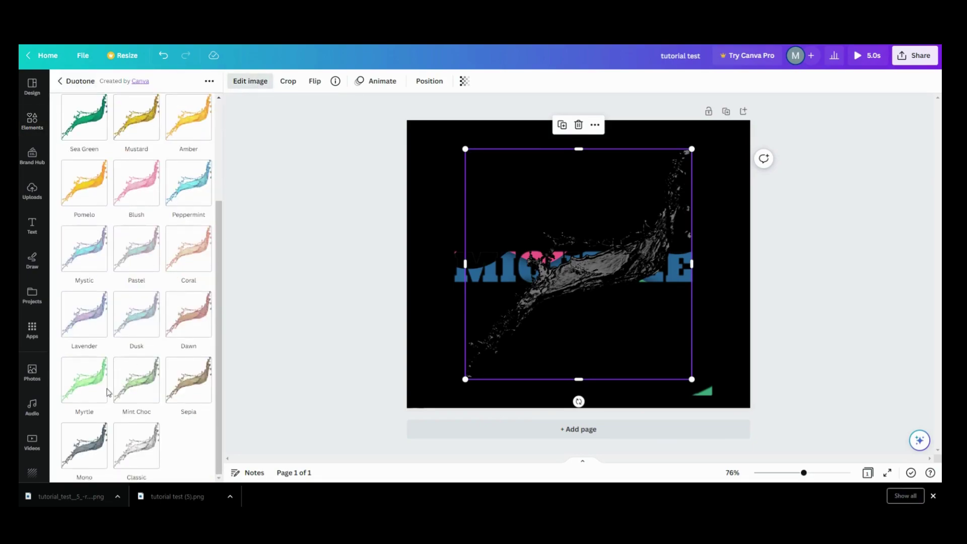
pyautogui.click(96, 456)
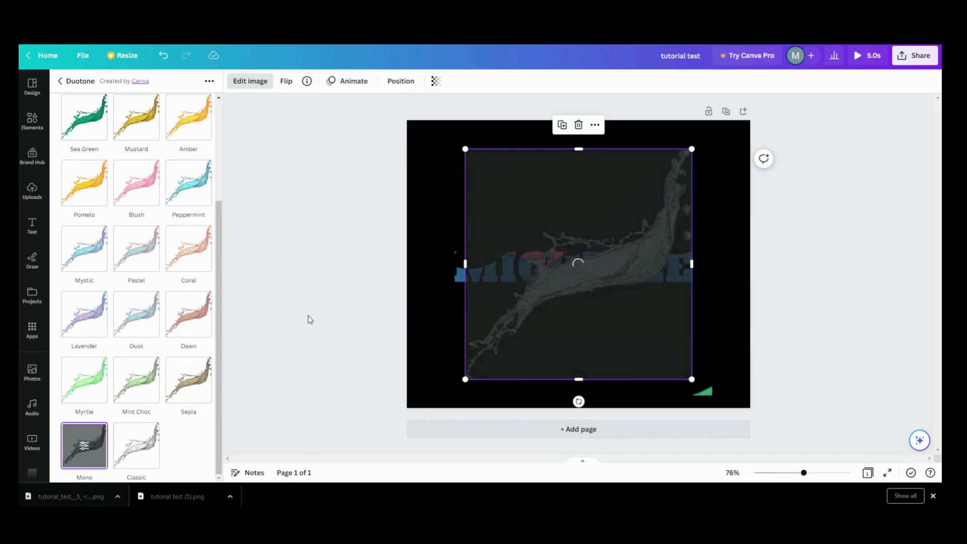
pyautogui.click(165, 467)
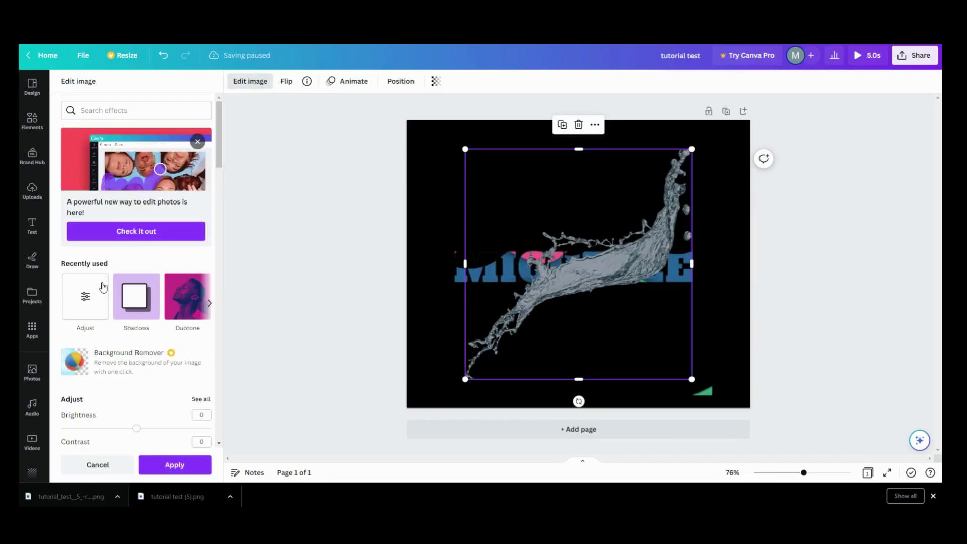
# Darken the Mono-toned splash to solid black with brightness -100, contrast 100 and saturation -100
pyautogui.click(86, 298)
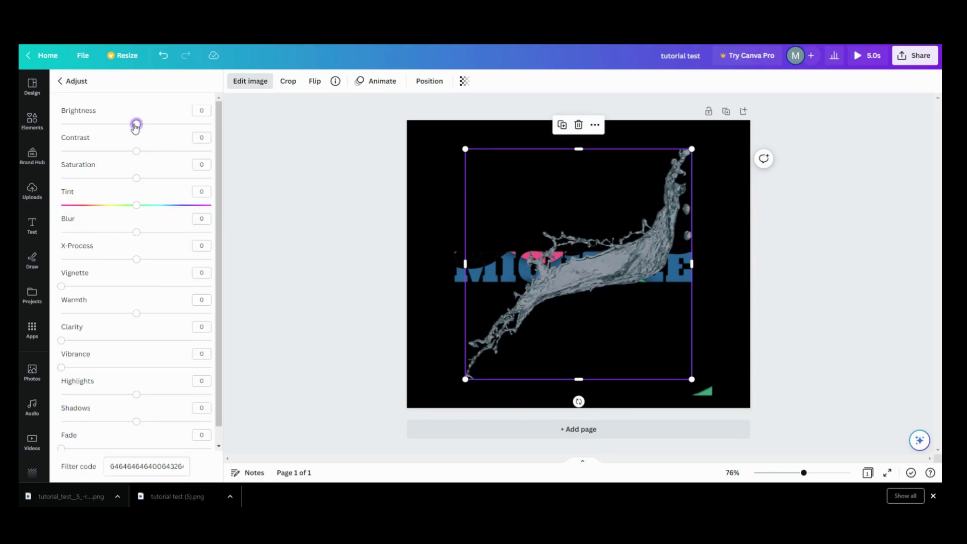
pyautogui.moveTo(136, 124); pyautogui.dragTo(61, 124)
pyautogui.moveTo(136, 151); pyautogui.dragTo(211, 151)
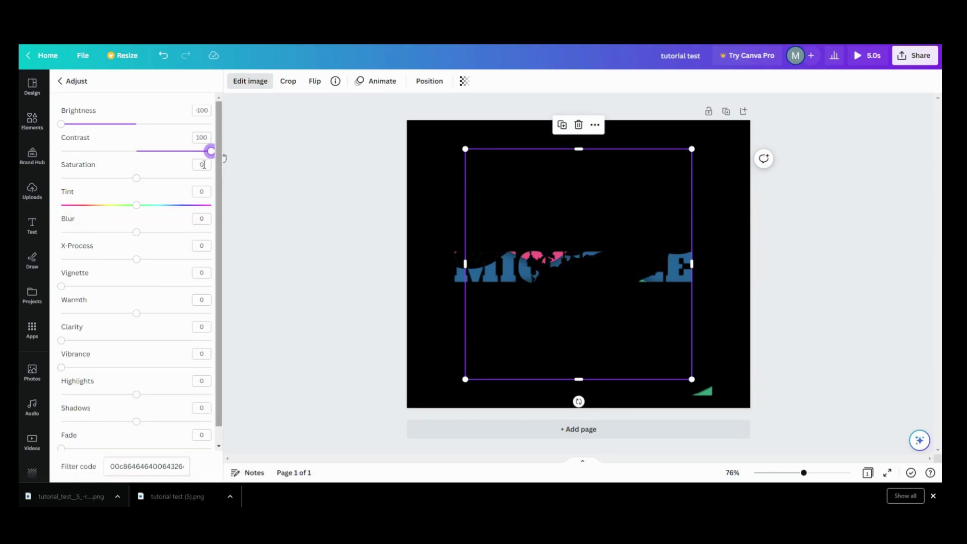
pyautogui.moveTo(136, 178); pyautogui.dragTo(61, 177)
# Move the black splash over the last letters and place a rotated duplicate of it over the first letters
pyautogui.moveTo(598, 288); pyautogui.dragTo(673, 308)
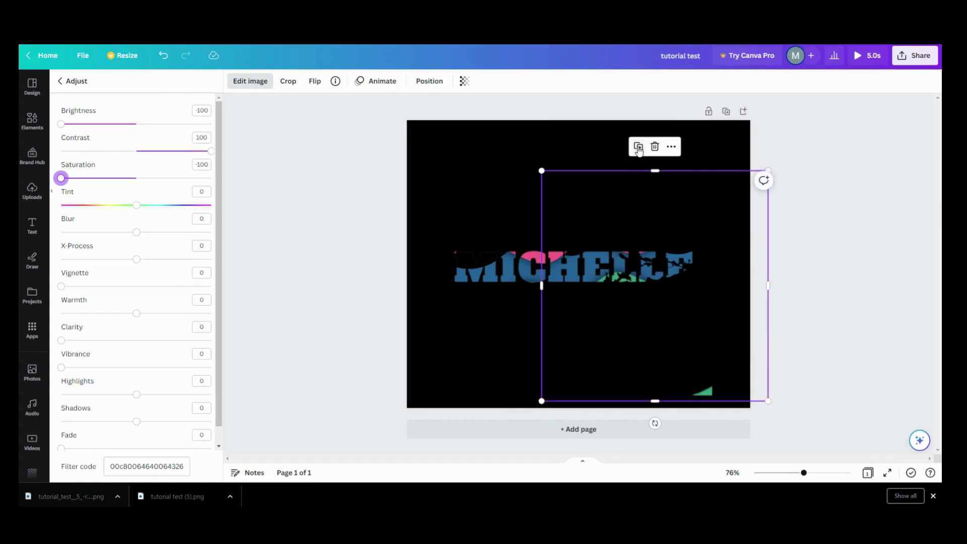
pyautogui.moveTo(664, 345); pyautogui.dragTo(470, 298)
pyautogui.moveTo(472, 387); pyautogui.dragTo(427, 193)
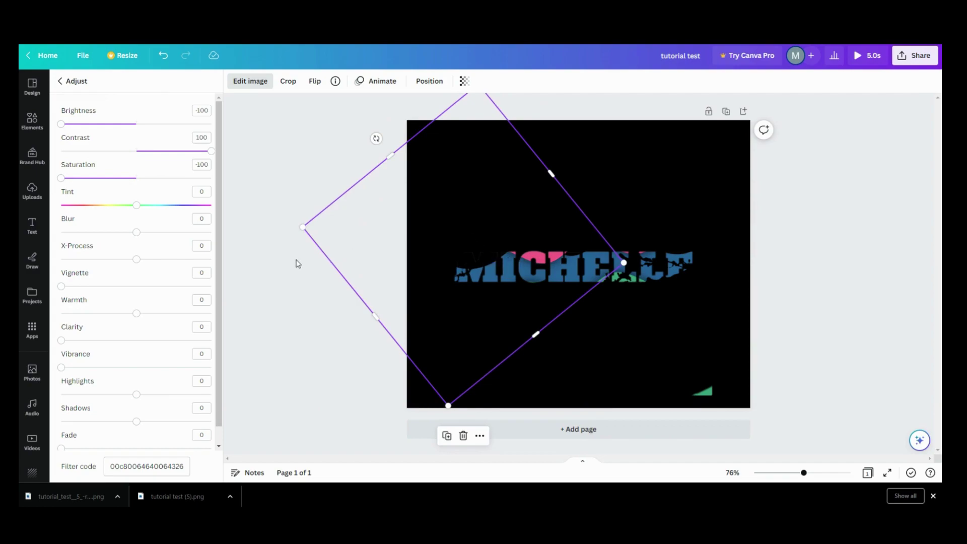
pyautogui.click(438, 146)
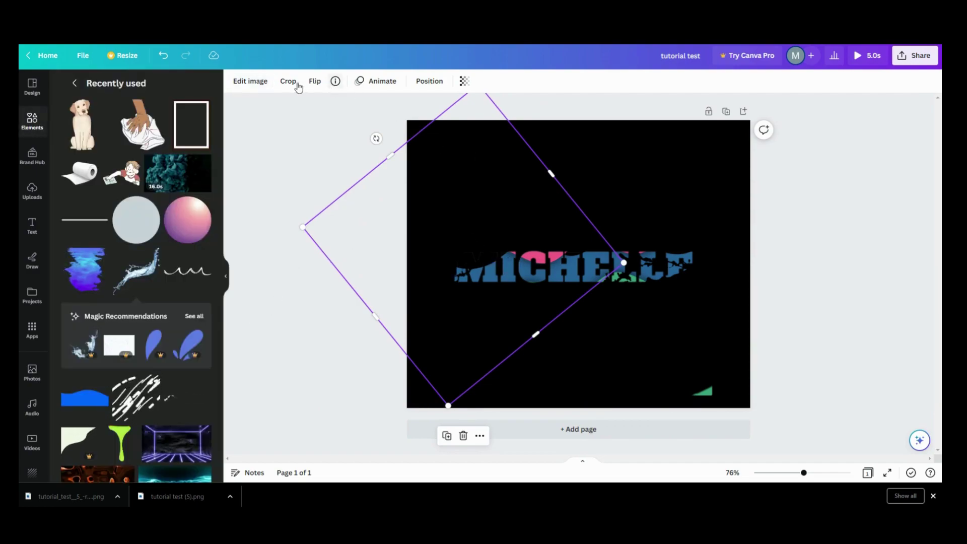
# Select the pink wave's layer, shift the wave slightly down and towards the first letters, and preview the animation
pyautogui.click(431, 82)
pyautogui.moveTo(200, 250)
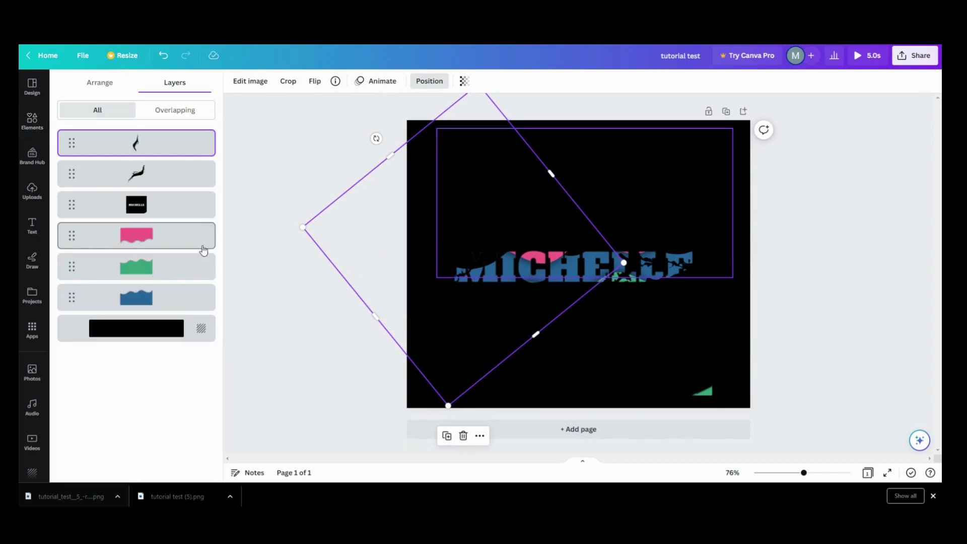
pyautogui.click(177, 245)
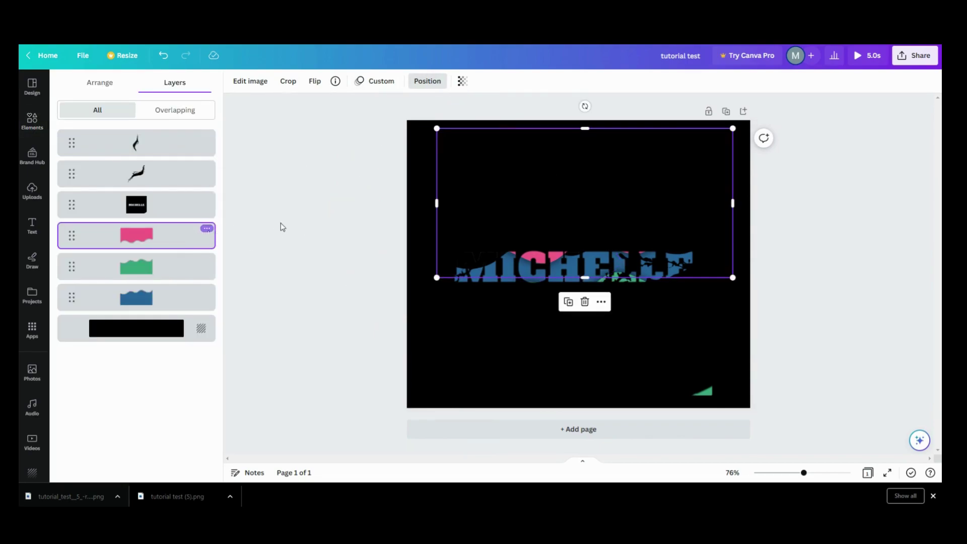
pyautogui.moveTo(615, 156); pyautogui.dragTo(582, 164)
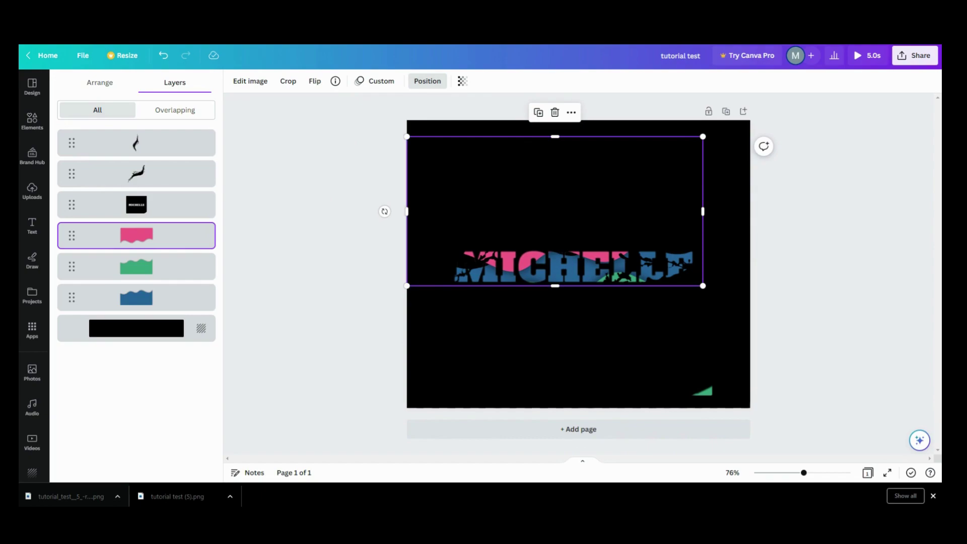
pyautogui.click(869, 56)
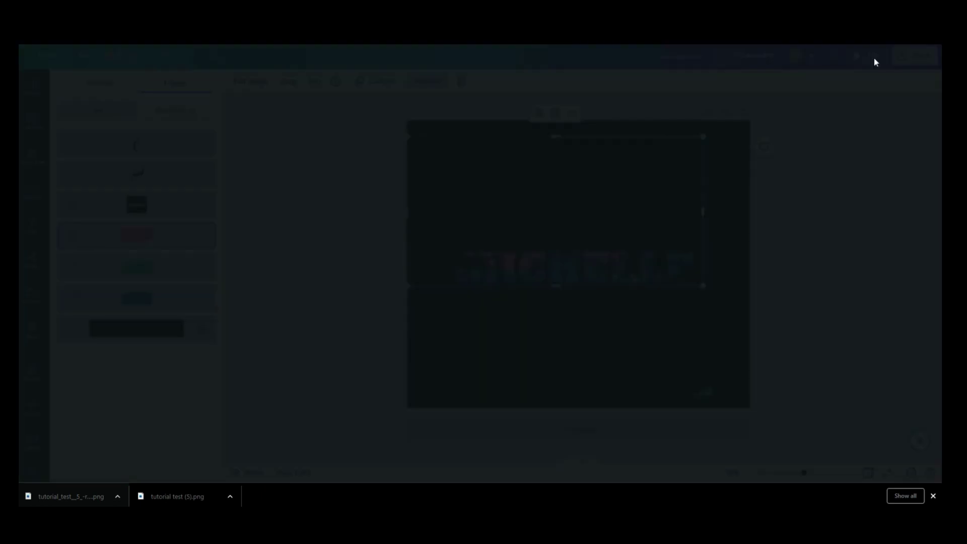